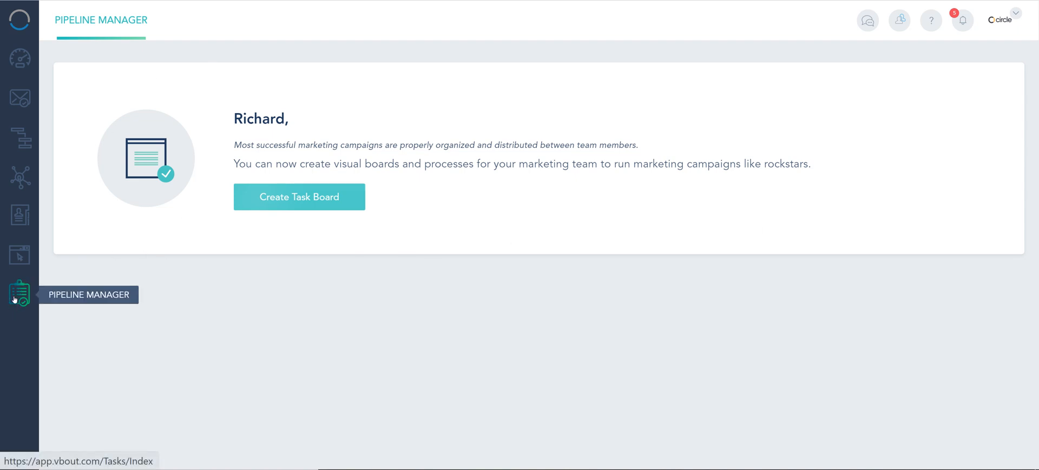
pyautogui.click(1014, 17)
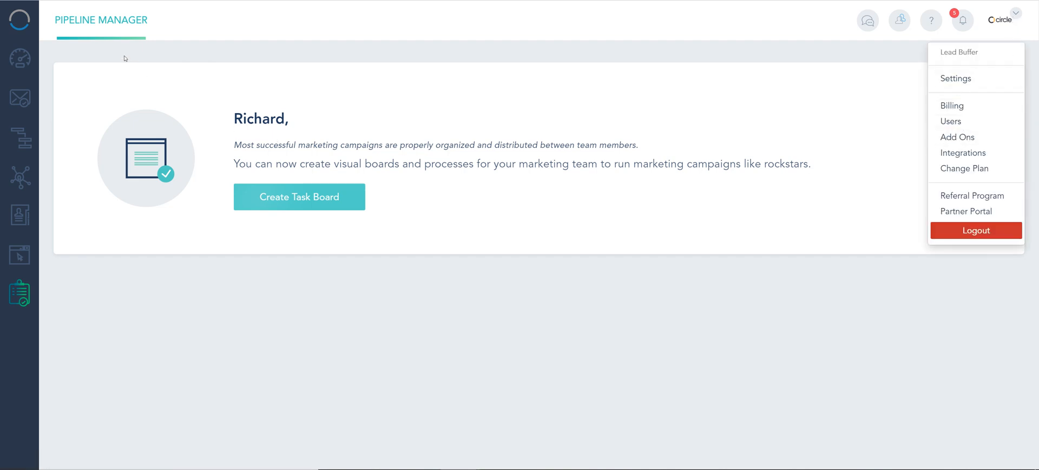
pyautogui.click(117, 265)
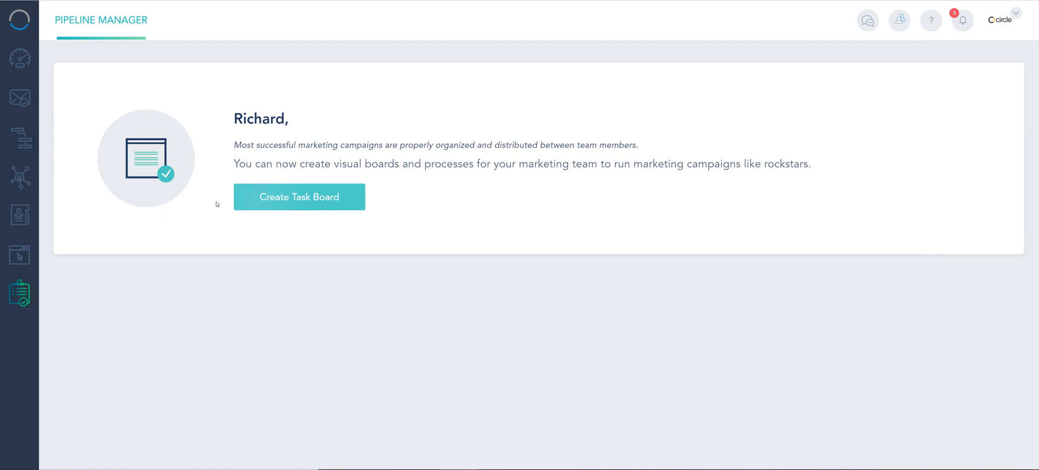
# Start a new task board and name it My Sales Pipeline
pyautogui.click(280, 196)
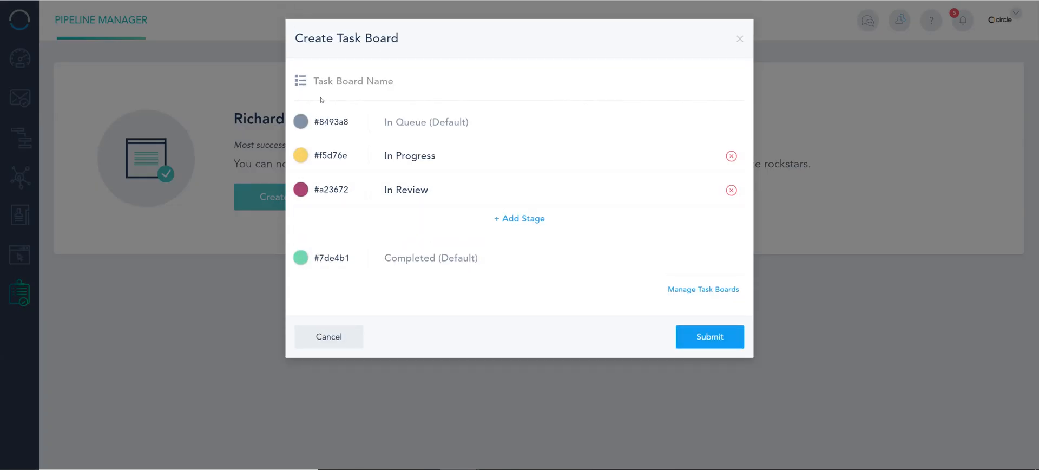
pyautogui.click(344, 80)
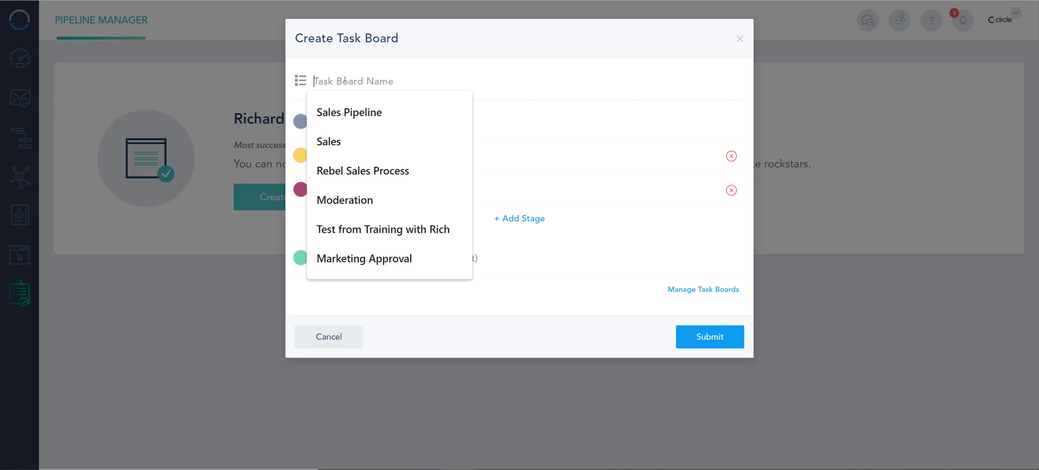
pyautogui.write('MY Pipe')
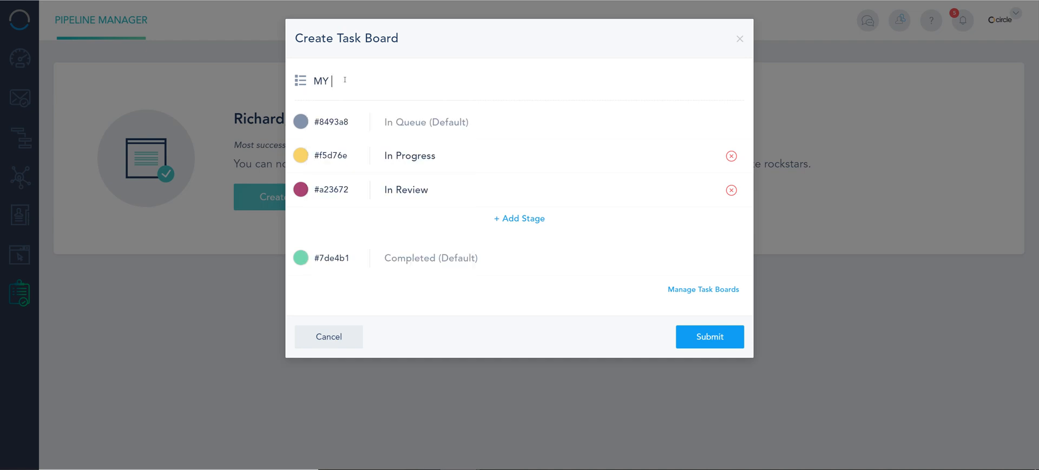
pyautogui.press('BackSpace')
pyautogui.press('BackSpace')
pyautogui.press('BackSpace')
pyautogui.press('BackSpace')
pyautogui.press('BackSpace')
pyautogui.press('BackSpace')
pyautogui.write('y Sales Pipeline')
pyautogui.moveTo(503, 120); pyautogui.dragTo(404, 122)
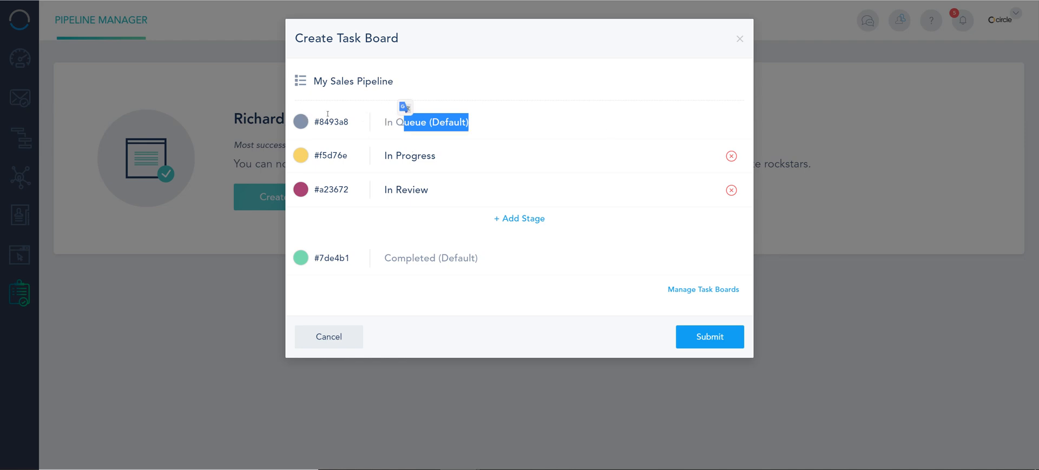
pyautogui.click(301, 121)
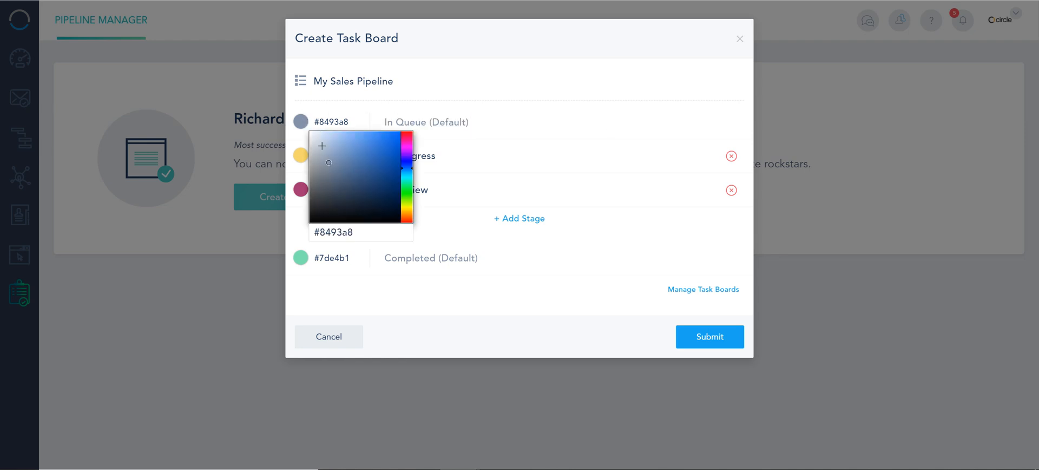
pyautogui.click(413, 46)
pyautogui.moveTo(478, 258); pyautogui.dragTo(380, 258)
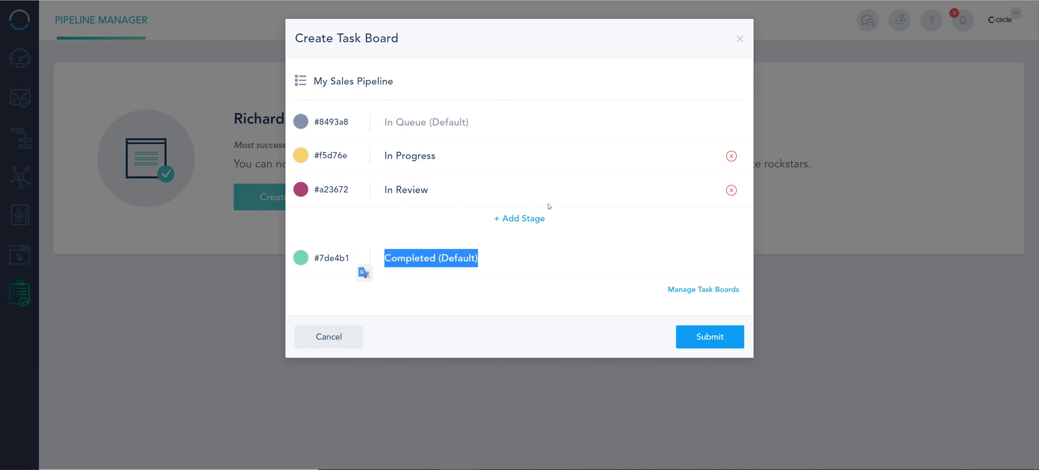
# Add two stages named Contract and negotiation after the In Review stage of the new board
pyautogui.click(506, 218)
pyautogui.click(441, 218)
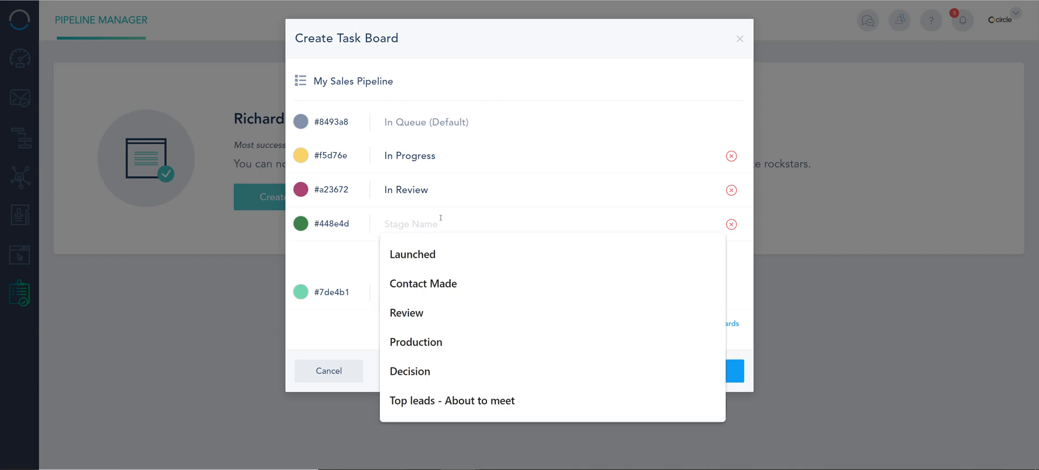
pyautogui.write('Contract')
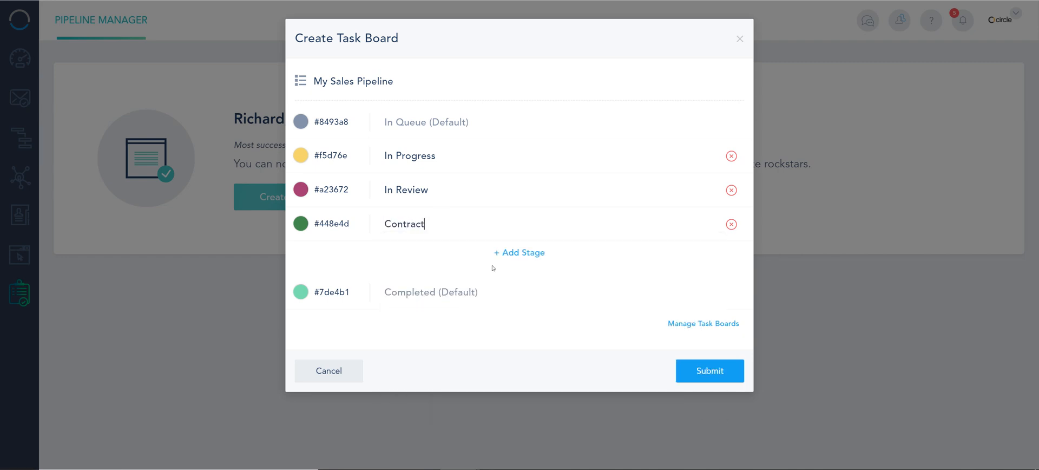
pyautogui.click(534, 250)
pyautogui.click(428, 260)
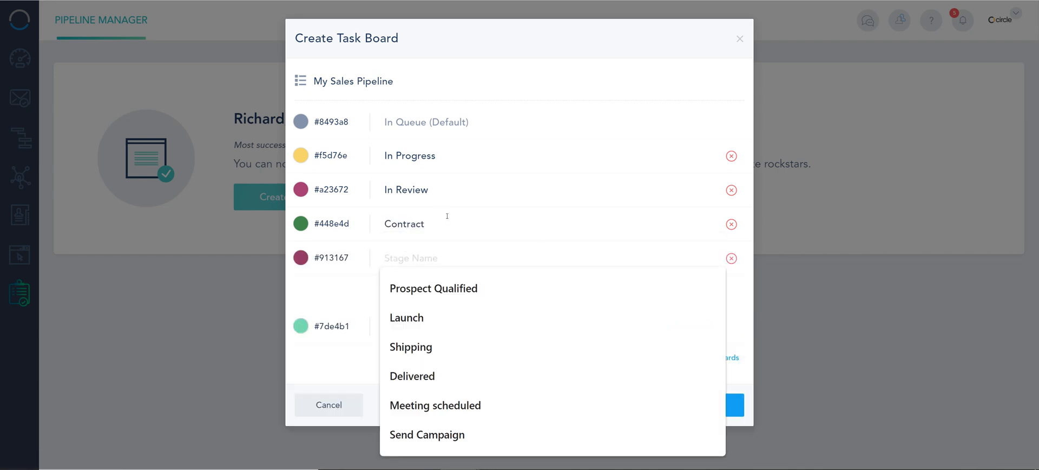
pyautogui.write('negotiation')
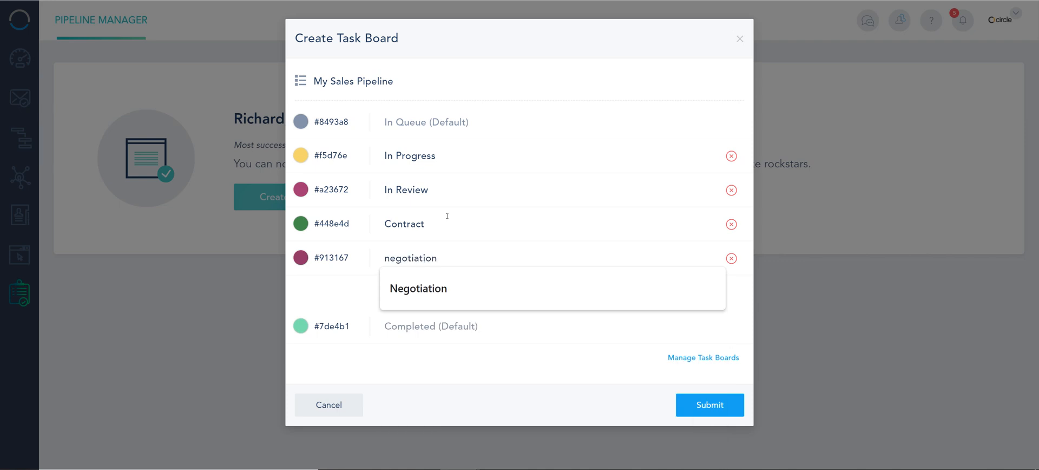
# Set the negotiation stage's colour to #318591, capitalize its name as Negotiation, and submit the task board
pyautogui.click(300, 257)
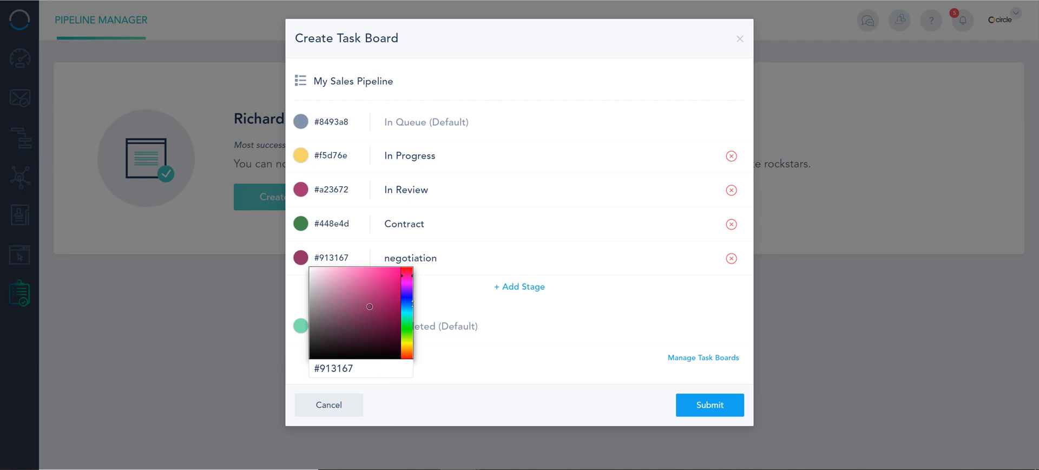
pyautogui.write('#318591')
pyautogui.press('Return')
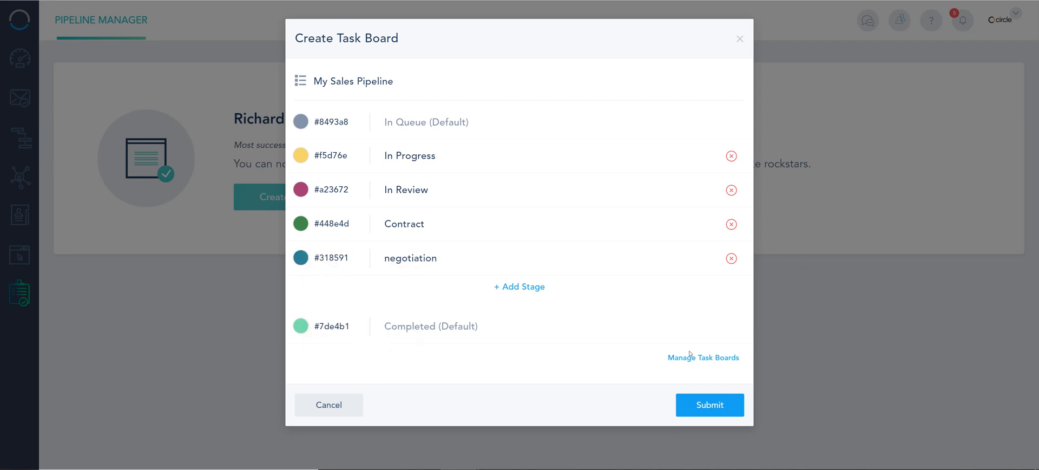
pyautogui.click(395, 257)
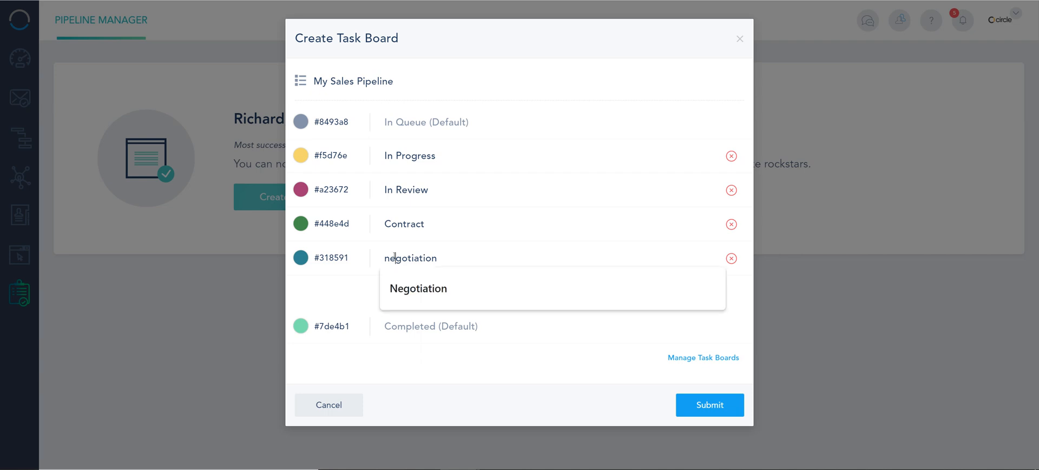
pyautogui.click(469, 288)
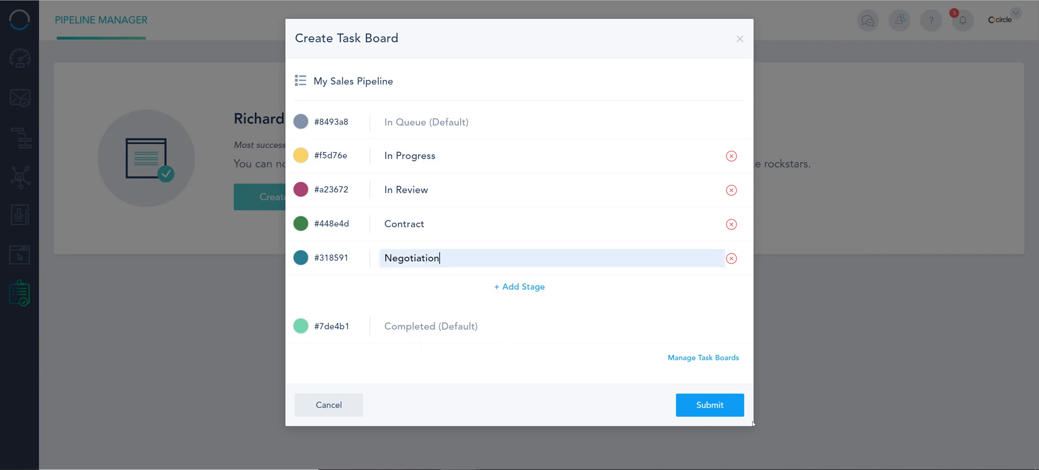
pyautogui.click(727, 409)
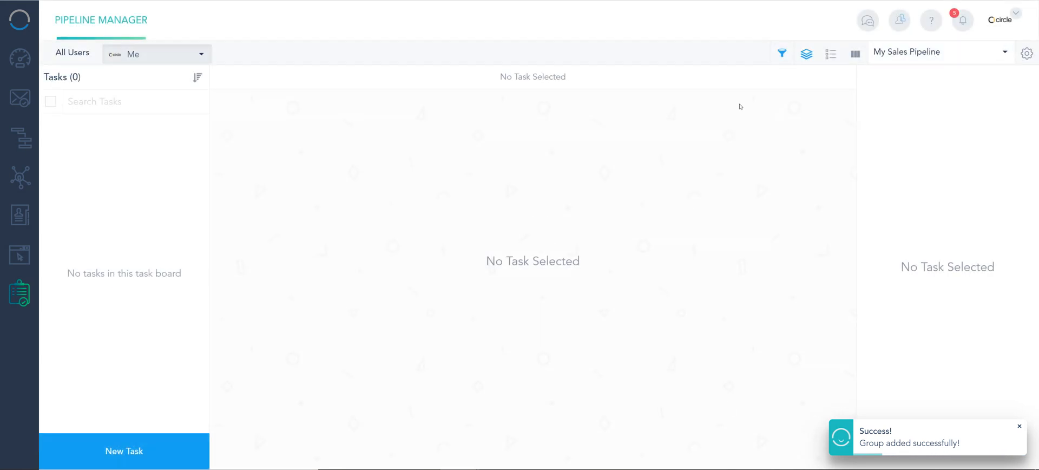
# Start a second task board and name it Social Media Moderation
pyautogui.click(911, 56)
pyautogui.click(911, 79)
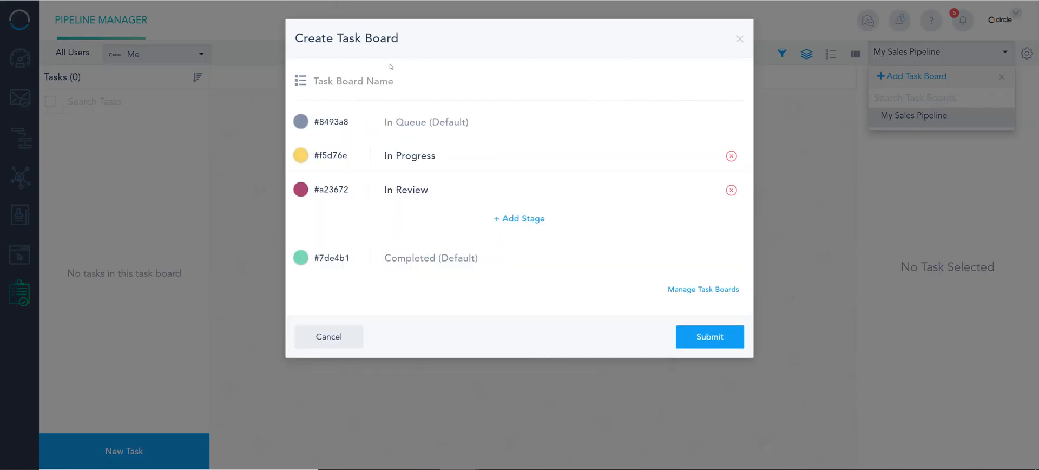
pyautogui.click(397, 80)
pyautogui.write('MArketing')
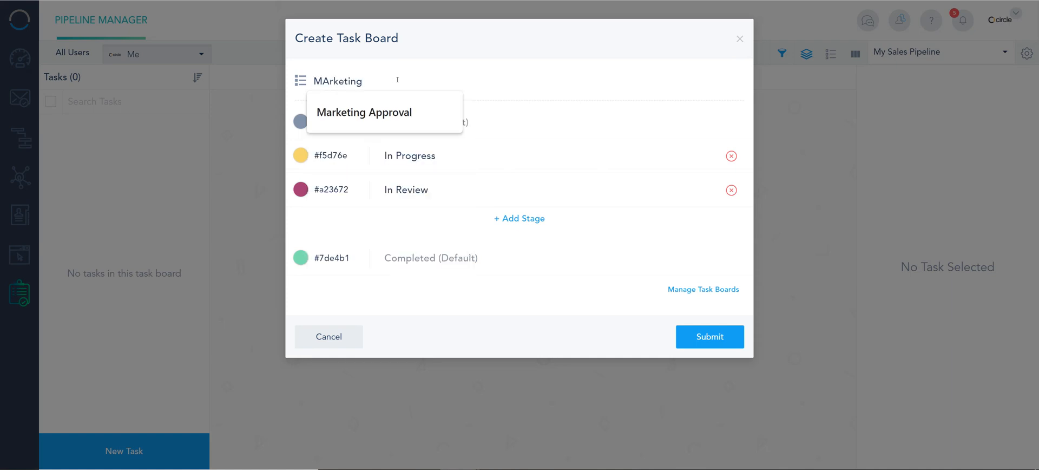
pyautogui.hotkey('ctrl', 'a')
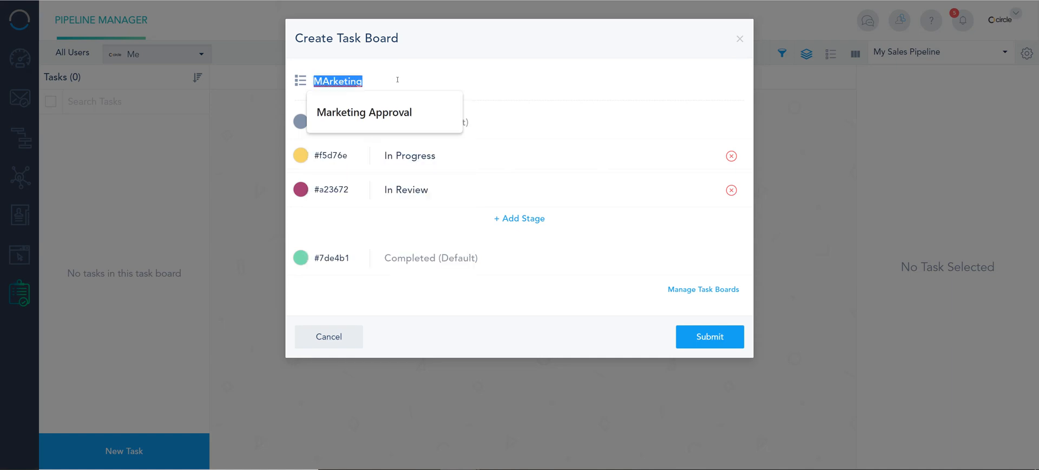
pyautogui.write('Social')
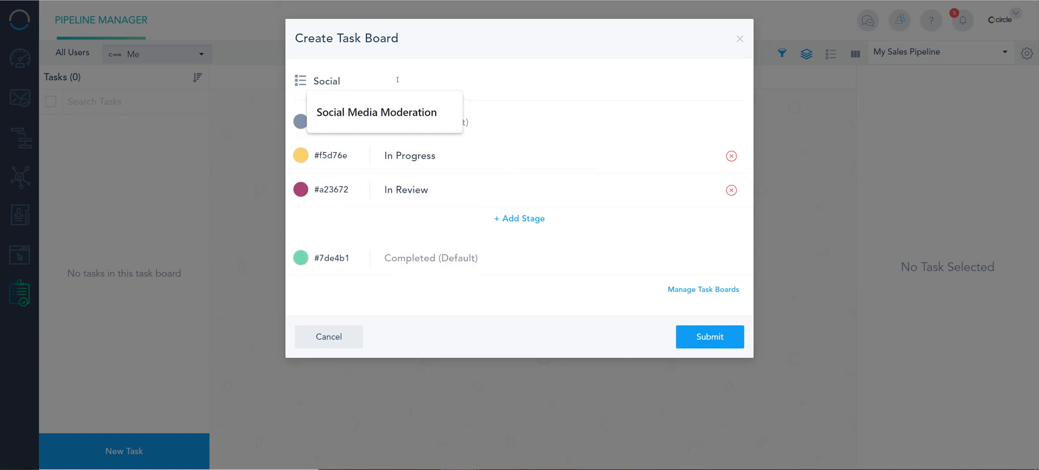
pyautogui.click(377, 112)
# Remove the In Review stage, rename the In Progress stage to Review, and submit the Social Media Moderation board
pyautogui.moveTo(429, 189); pyautogui.dragTo(352, 194)
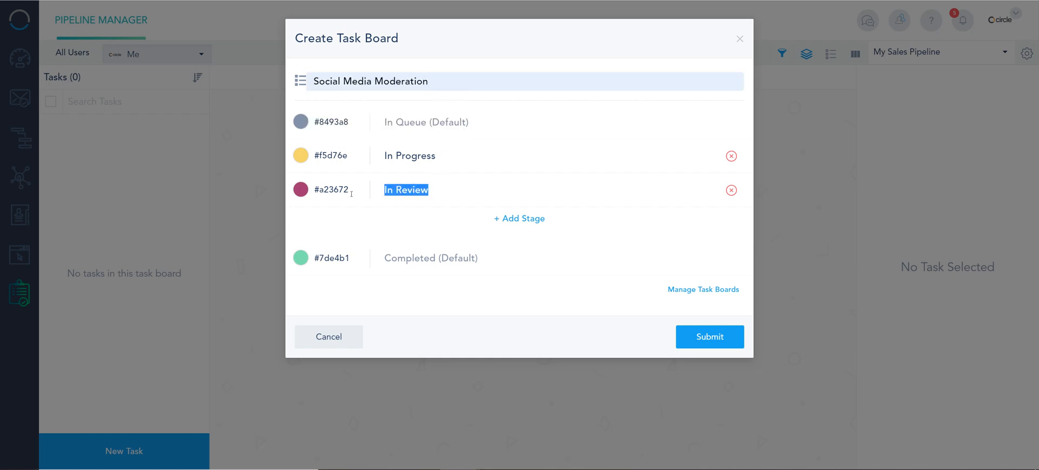
pyautogui.click(731, 189)
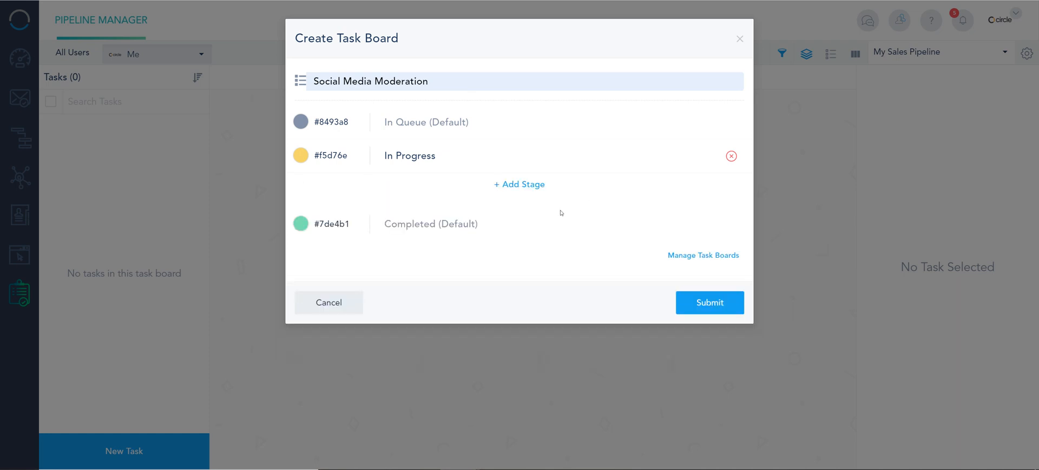
pyautogui.moveTo(451, 150); pyautogui.dragTo(375, 157)
pyautogui.write('Review')
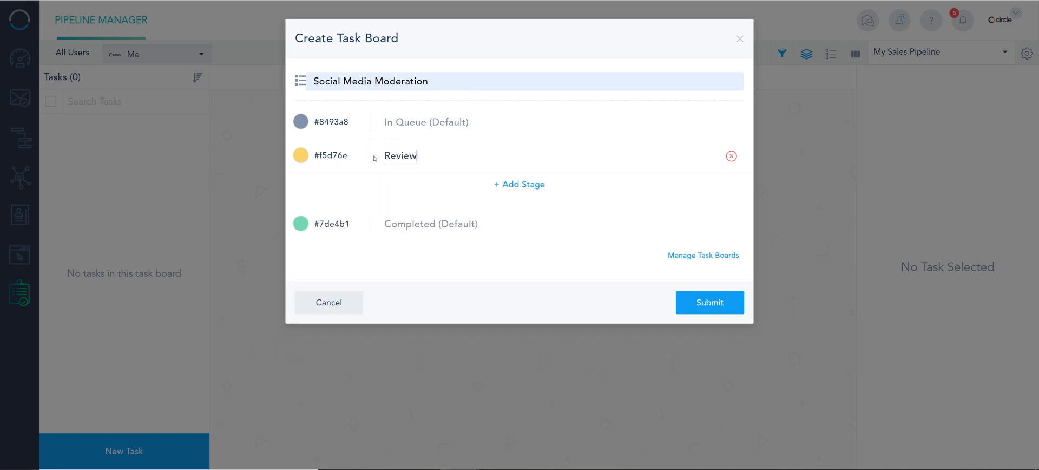
pyautogui.click(703, 304)
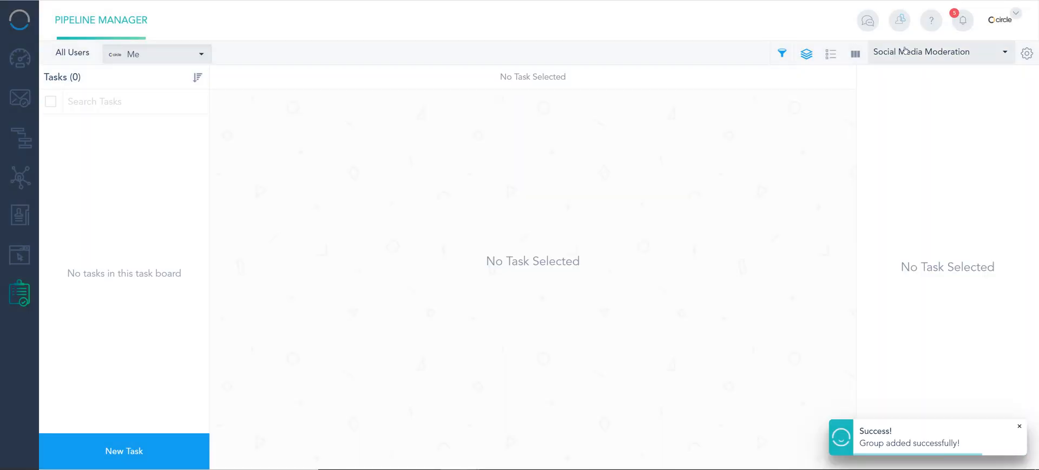
# Switch to the My Sales Pipeline board and show the tasks of all users
pyautogui.click(905, 51)
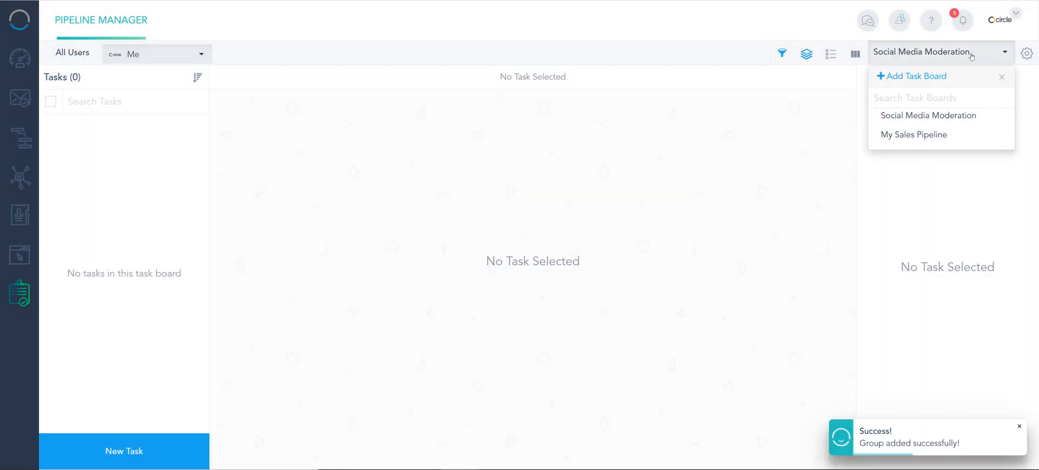
pyautogui.click(924, 135)
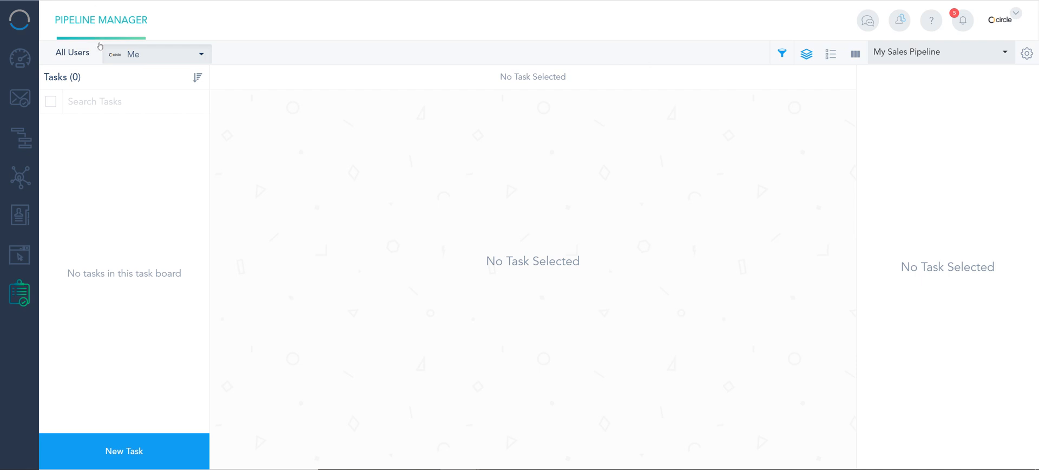
pyautogui.click(76, 53)
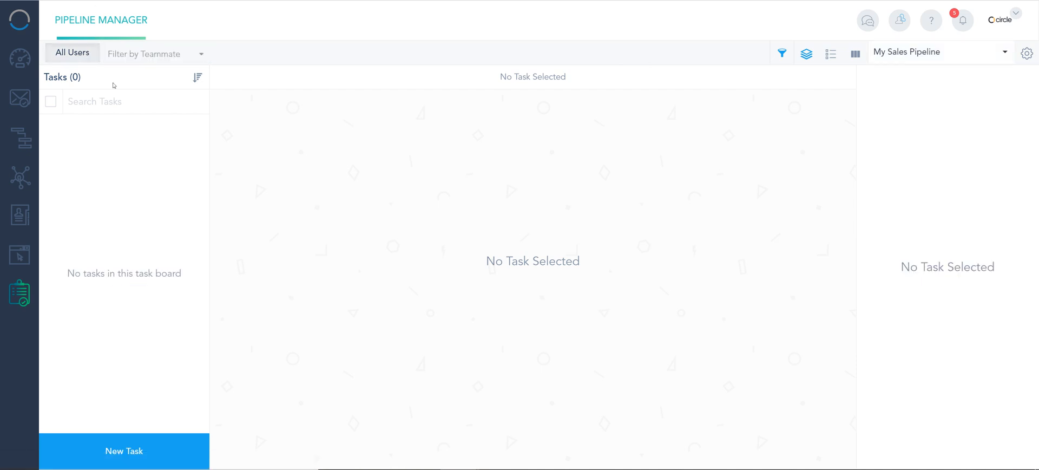
# Examine the board's teammate filter, task search, and filter options for stages, due date, task type and tags
pyautogui.click(149, 56)
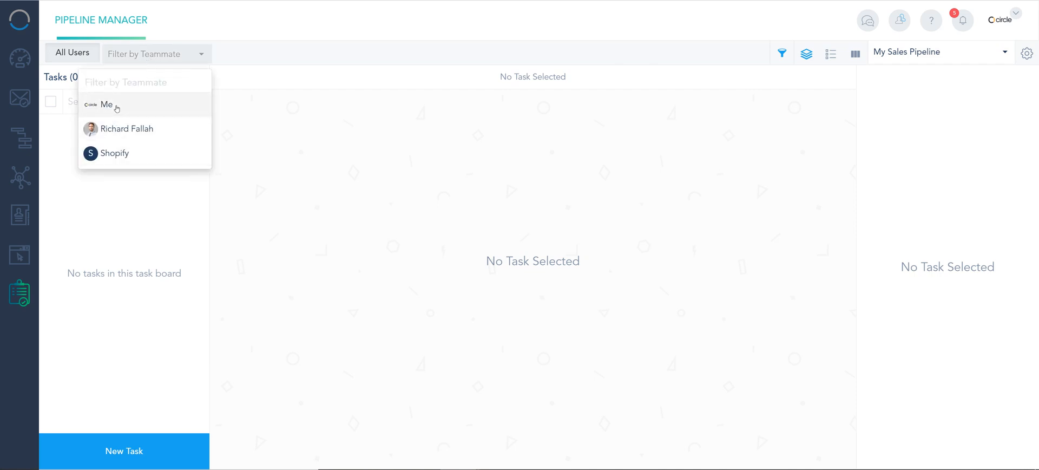
pyautogui.click(109, 250)
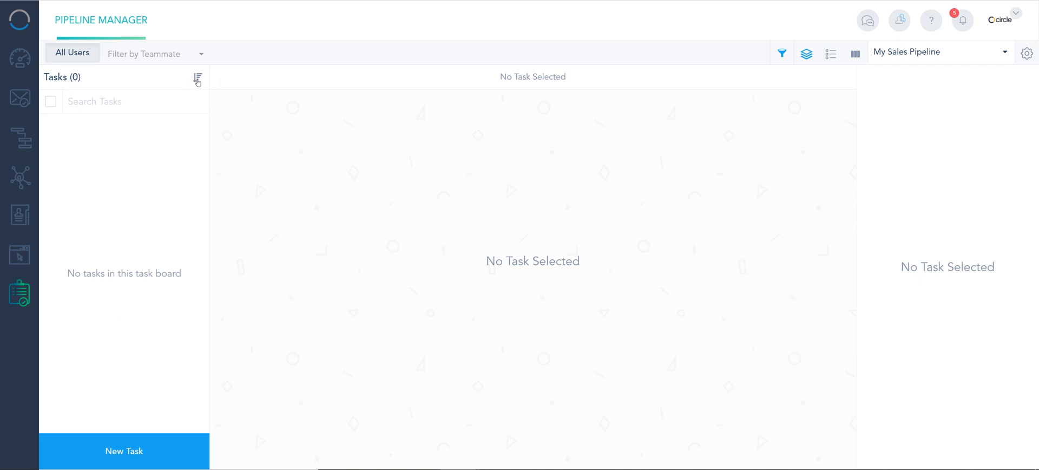
pyautogui.click(108, 102)
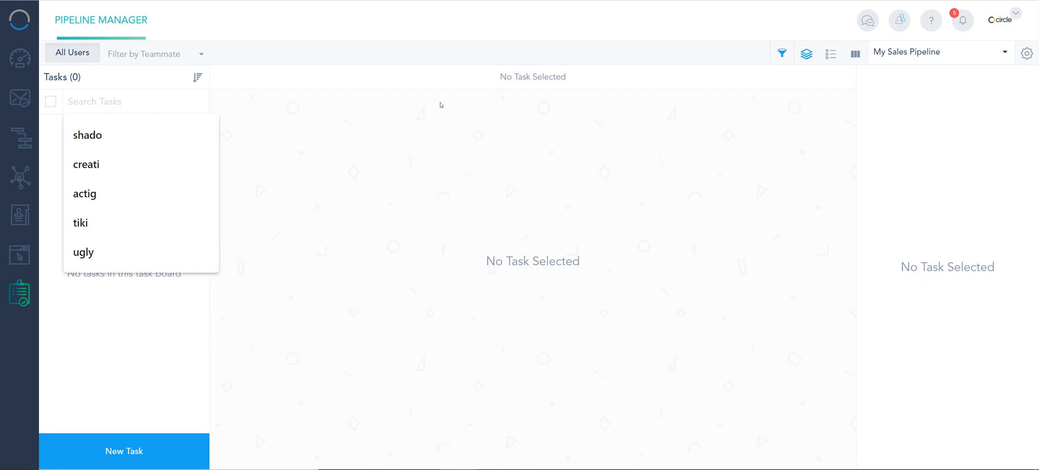
pyautogui.click(785, 54)
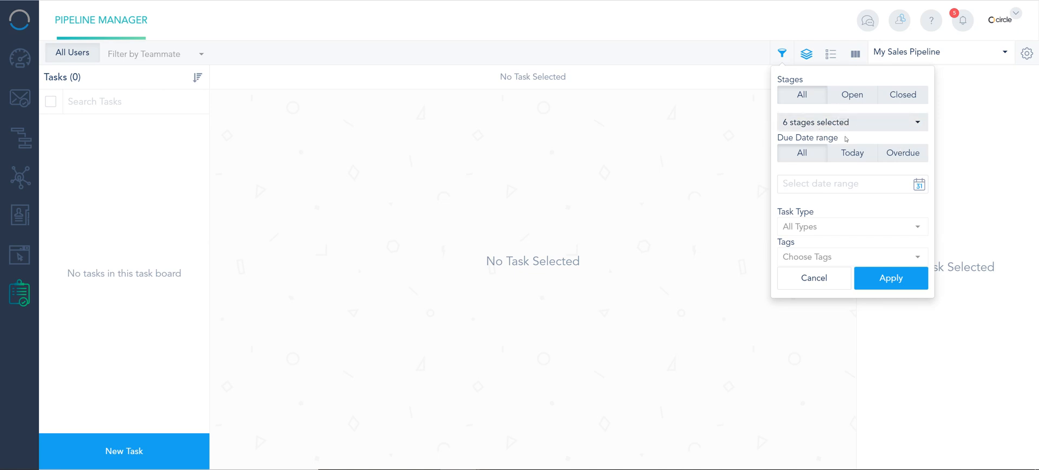
pyautogui.click(827, 226)
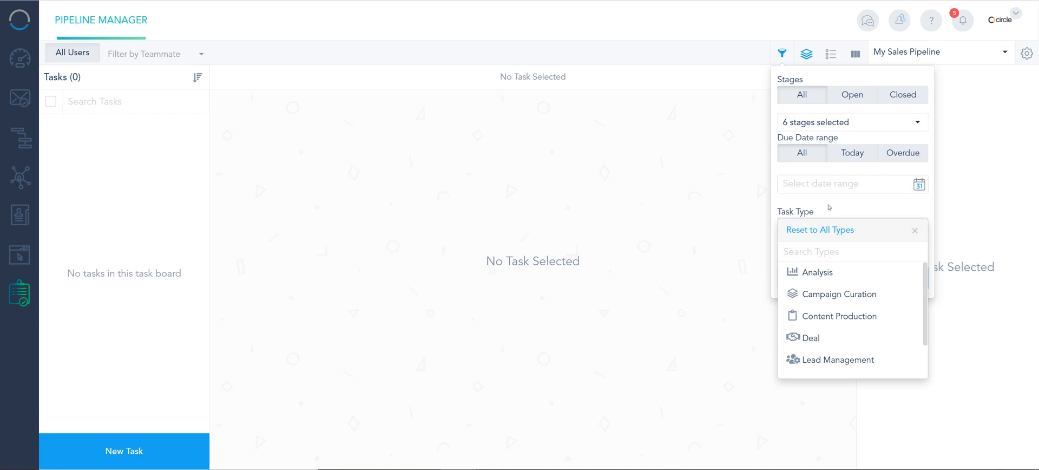
pyautogui.click(830, 210)
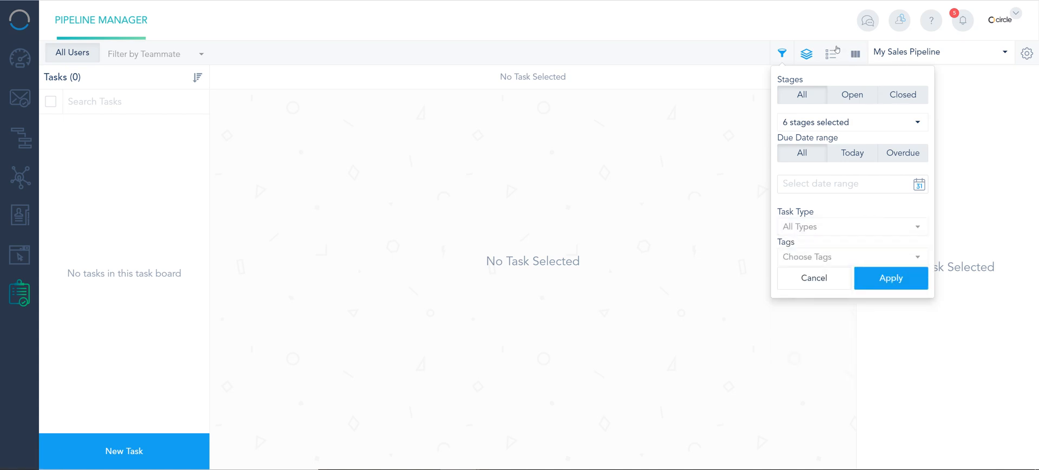
pyautogui.click(811, 46)
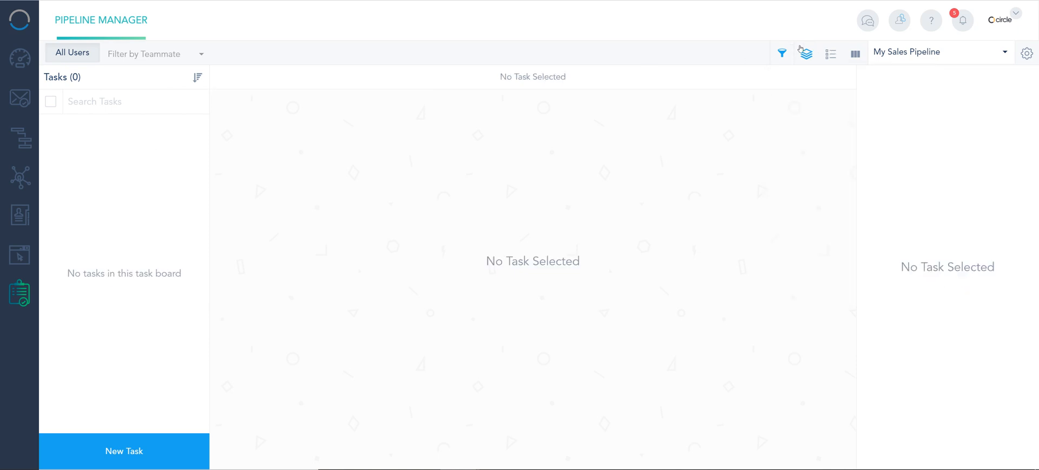
# Examine the My Sales Pipeline board in its list view and stage-column view, including the list view's new-task form
pyautogui.click(830, 53)
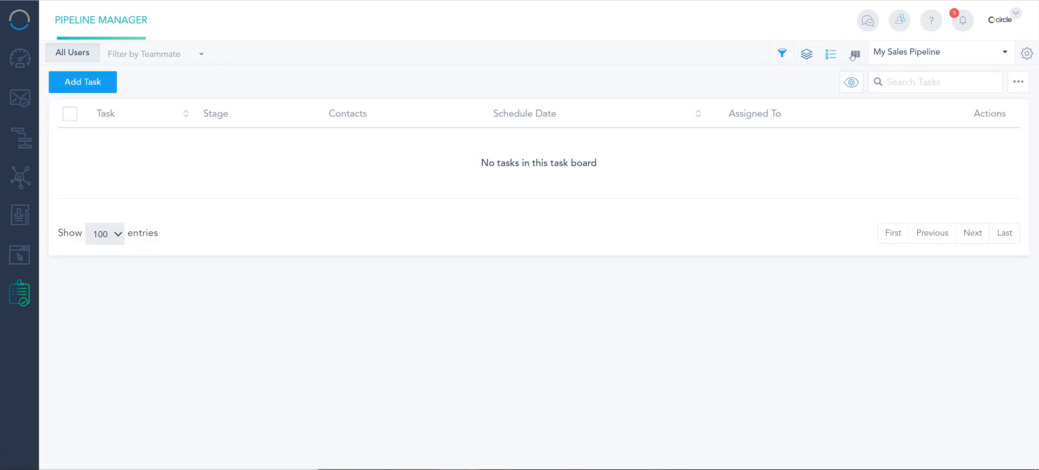
pyautogui.click(854, 54)
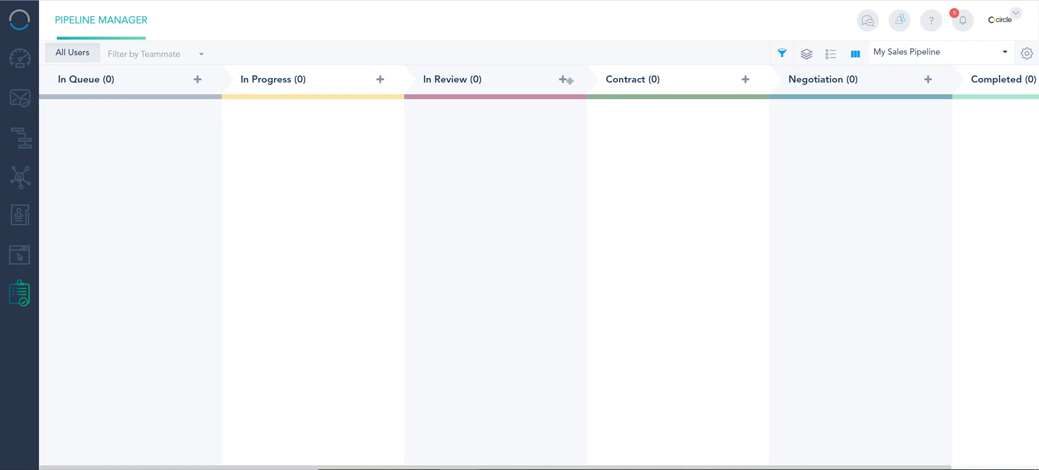
pyautogui.click(831, 53)
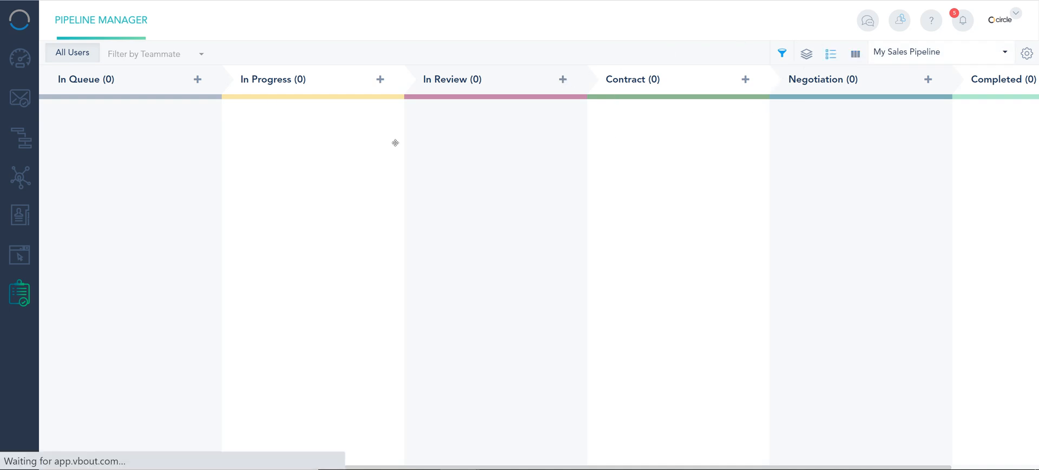
pyautogui.click(93, 81)
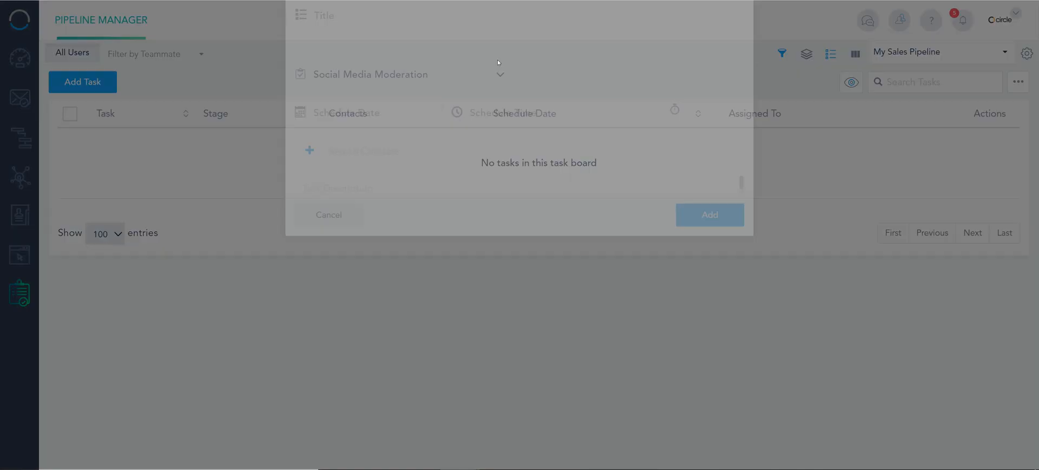
pyautogui.click(740, 39)
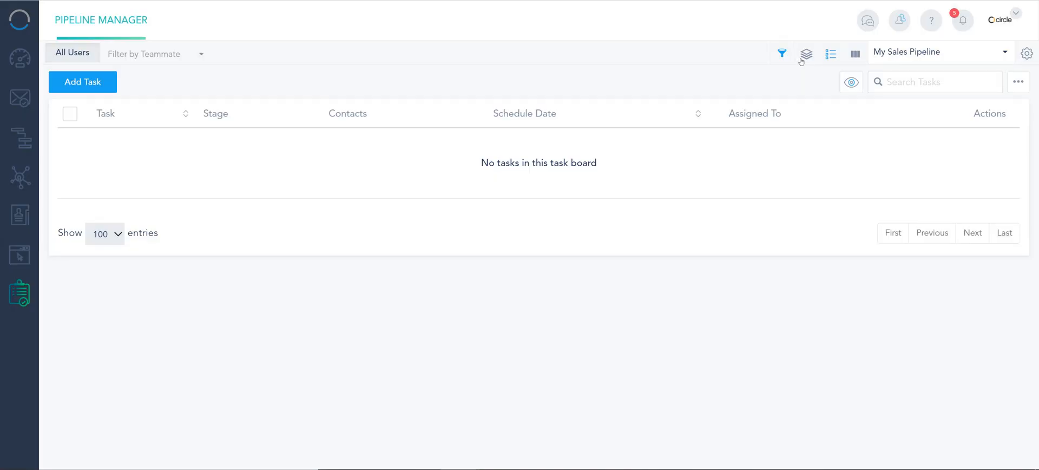
# Return the board to the split task view and start a new task
pyautogui.click(806, 54)
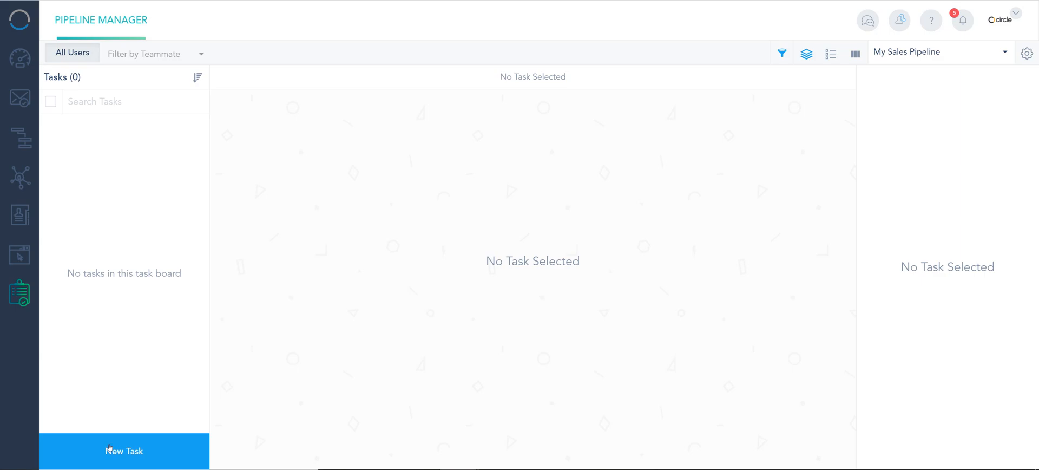
pyautogui.click(109, 448)
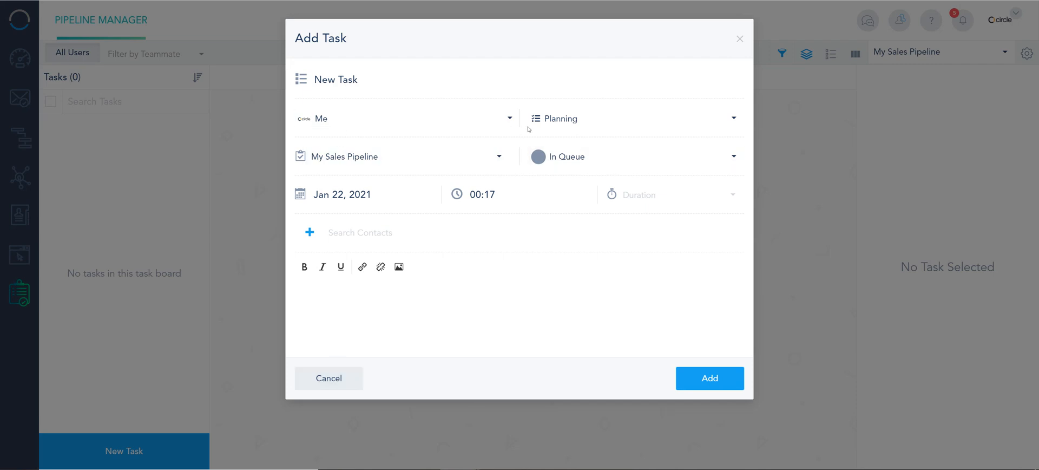
pyautogui.moveTo(359, 80); pyautogui.dragTo(314, 79)
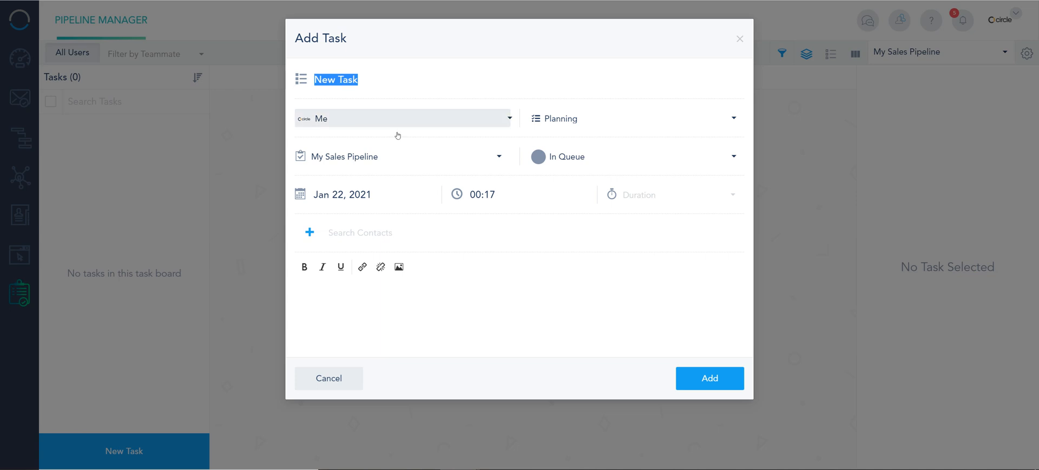
# Try the Deal task type with its amount field, and set the new task's type to Campaign Curation
pyautogui.click(612, 118)
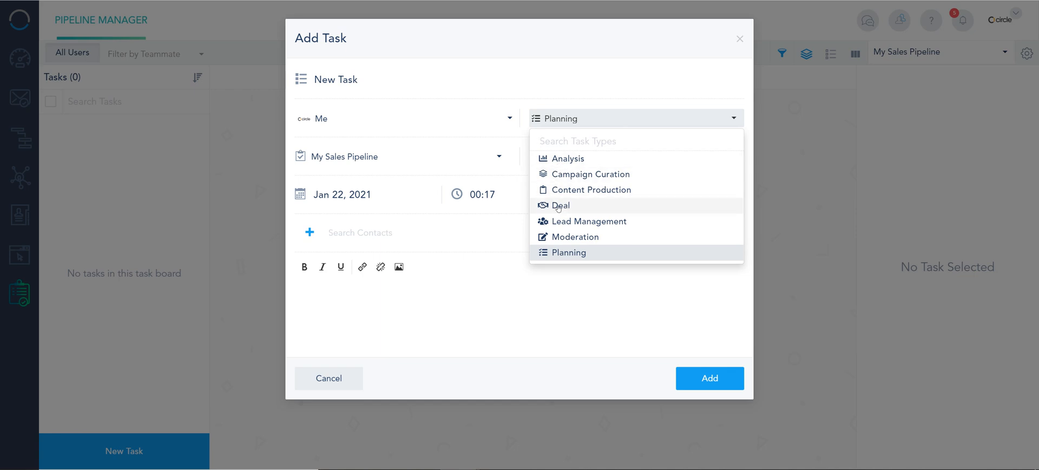
pyautogui.click(558, 206)
pyautogui.click(632, 119)
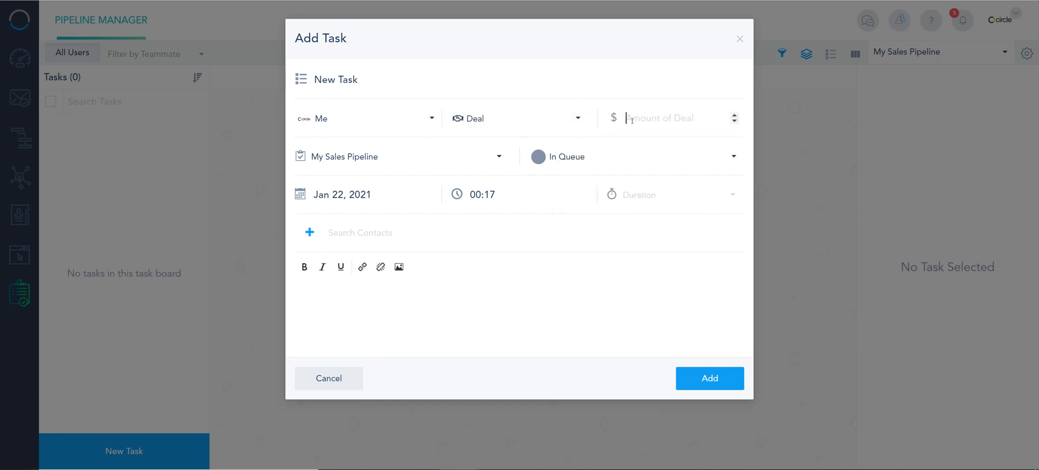
pyautogui.click(558, 119)
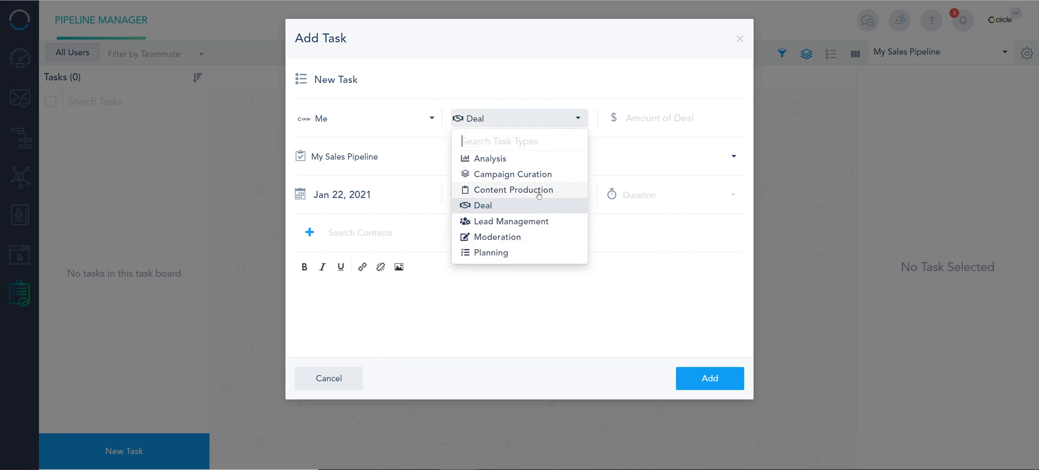
pyautogui.click(498, 175)
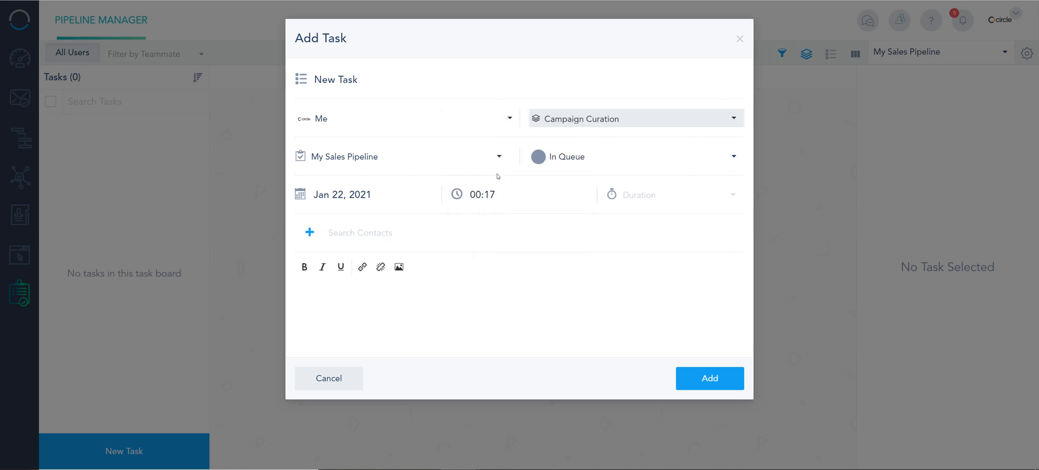
# Examine the teammate, task board and stage options available for the new task
pyautogui.click(347, 118)
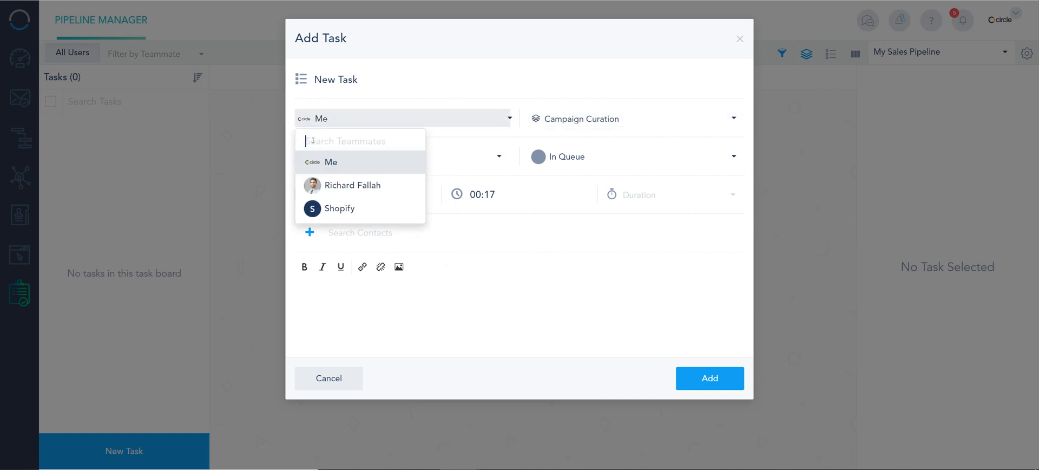
pyautogui.click(437, 84)
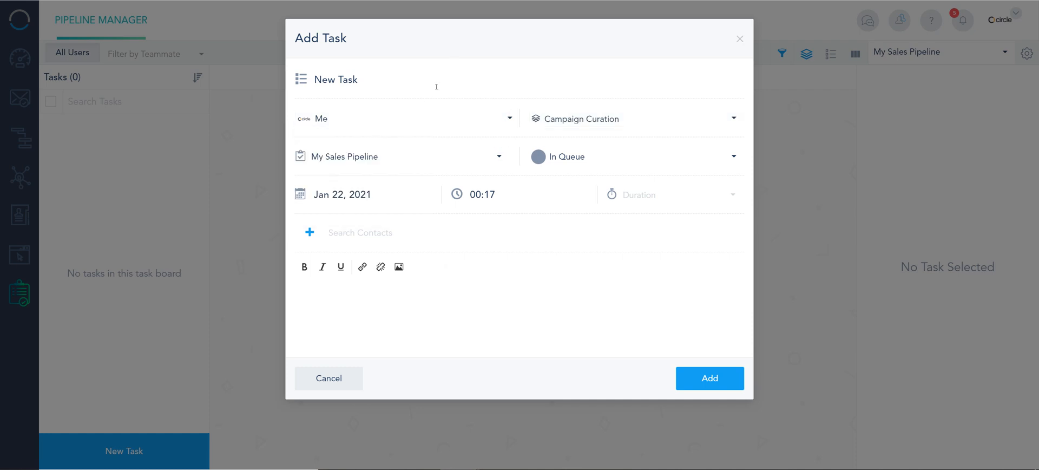
pyautogui.click(432, 157)
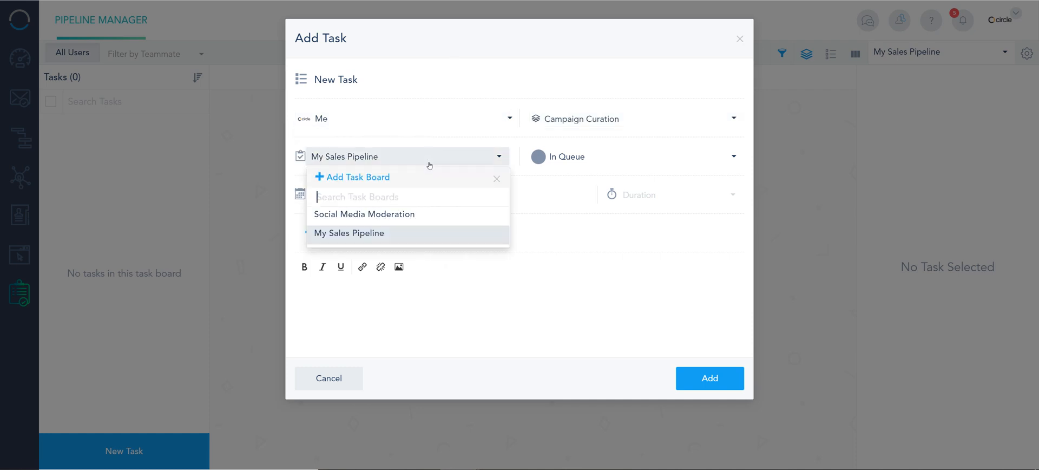
pyautogui.click(597, 168)
pyautogui.click(595, 157)
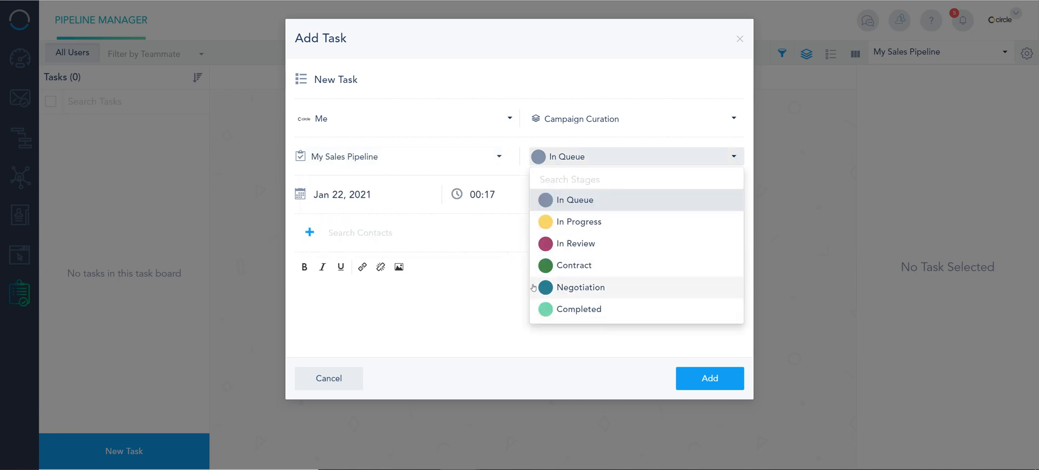
pyautogui.click(360, 208)
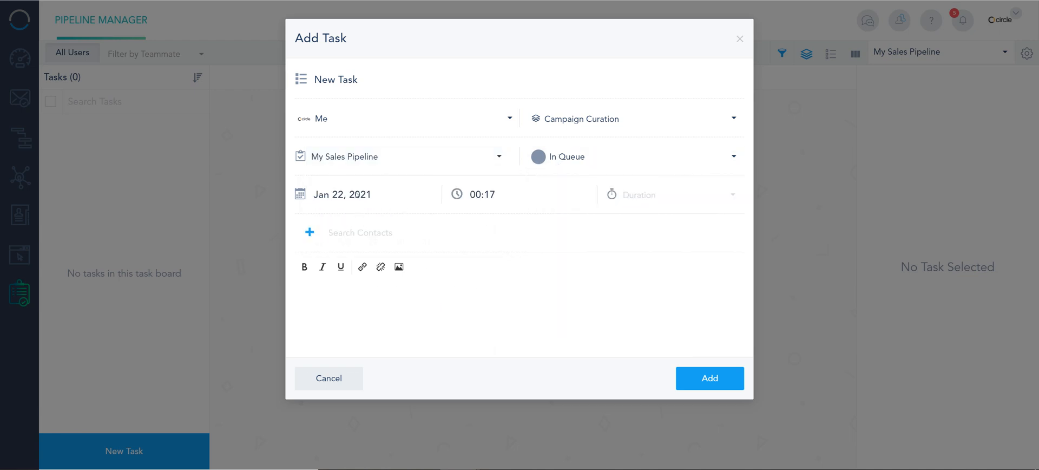
# Set the task's schedule date to Jan 26, 2021, and check the time and duration options
pyautogui.click(357, 195)
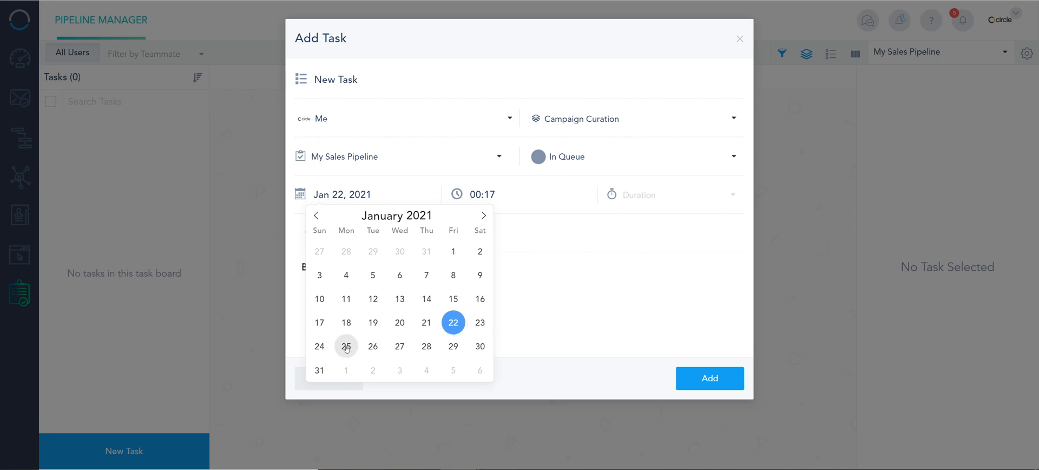
pyautogui.click(372, 347)
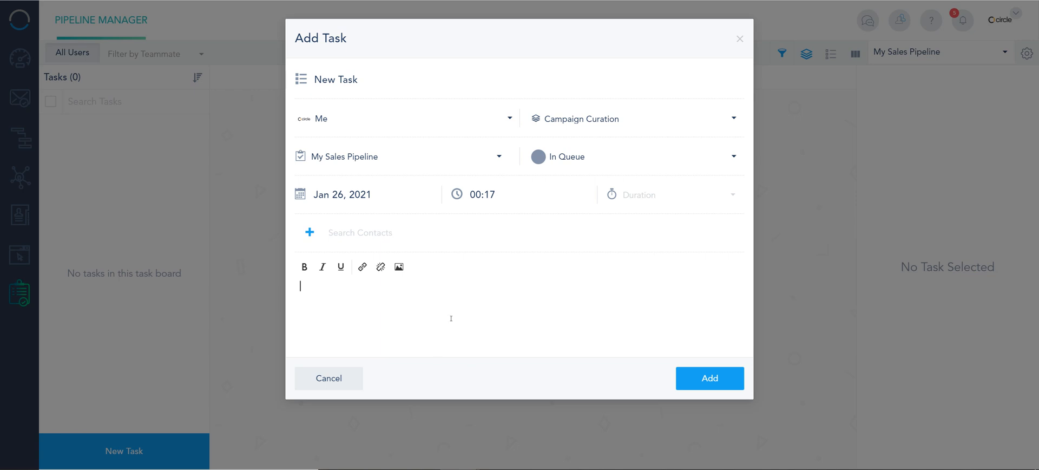
pyautogui.click(496, 194)
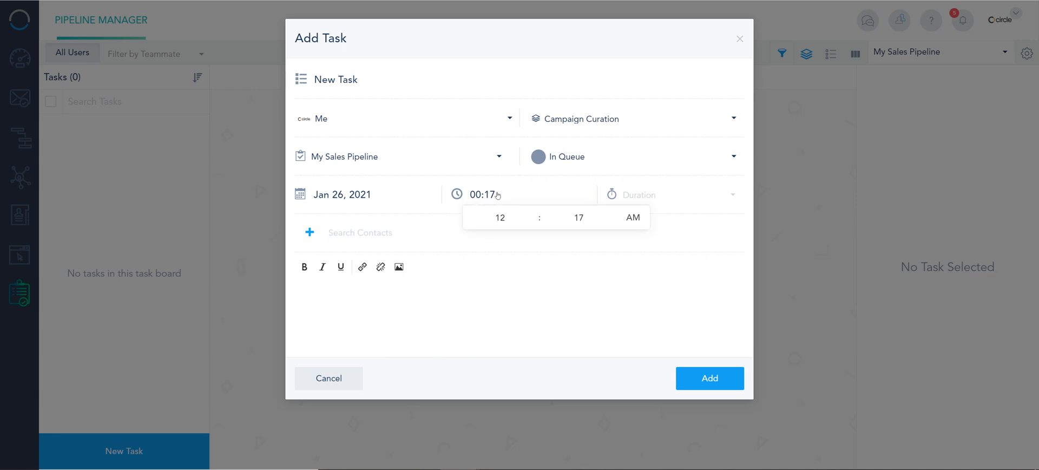
pyautogui.click(658, 196)
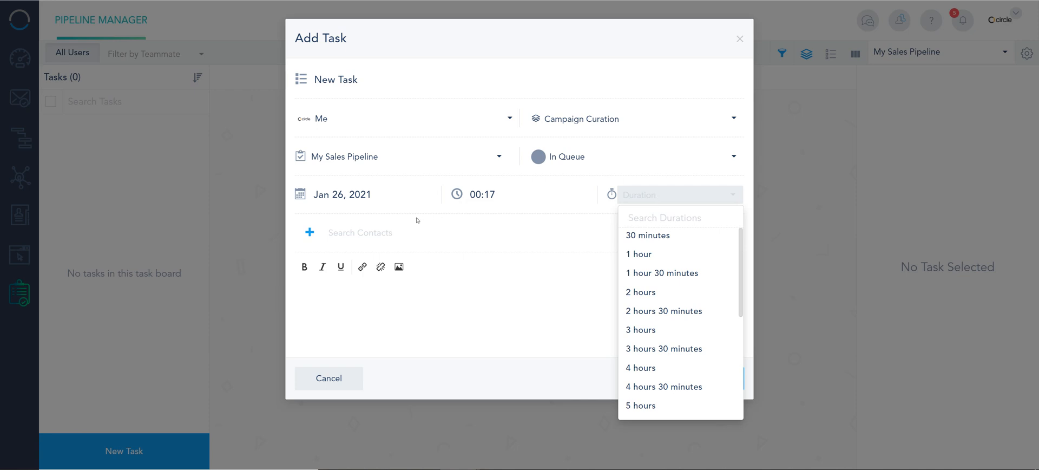
# Search contacts by first name and attach two to the task, one from Expo 2020 and one from Master List
pyautogui.click(368, 226)
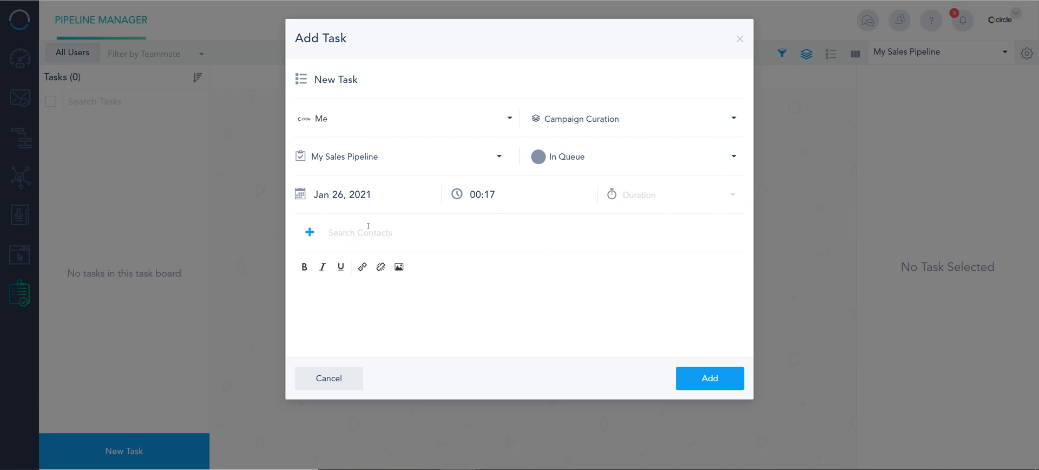
pyautogui.write('rich')
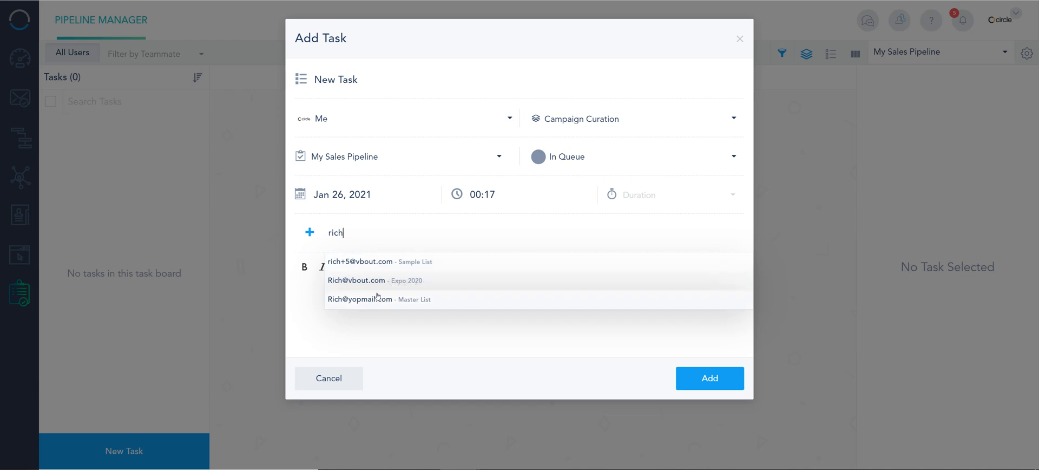
pyautogui.click(369, 276)
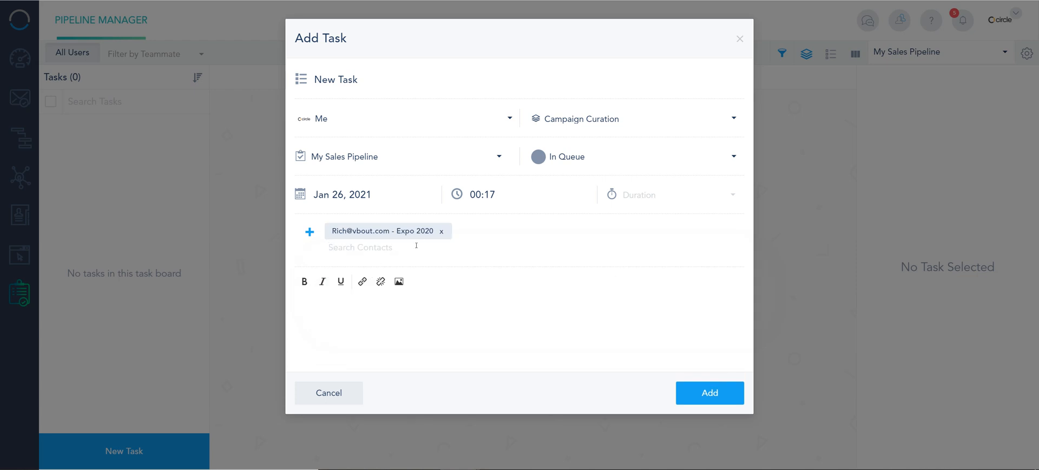
pyautogui.write('rich')
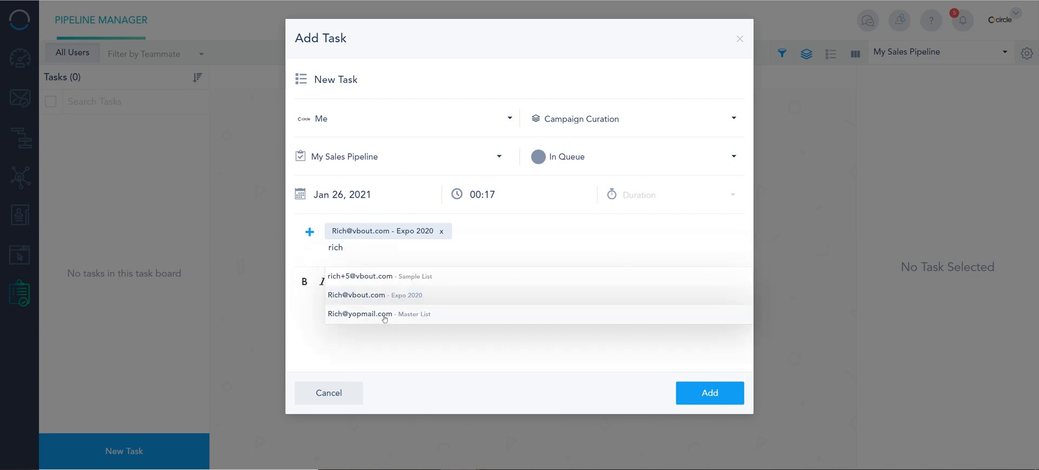
pyautogui.click(385, 315)
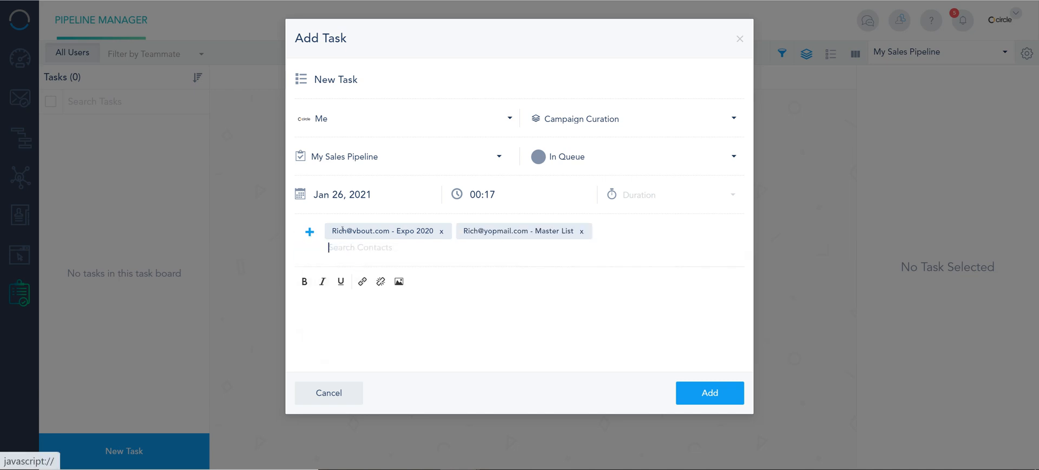
# Examine the new-contact form's fields for the Suppression List and Master List, and close it without adding a contact
pyautogui.click(309, 232)
pyautogui.click(429, 98)
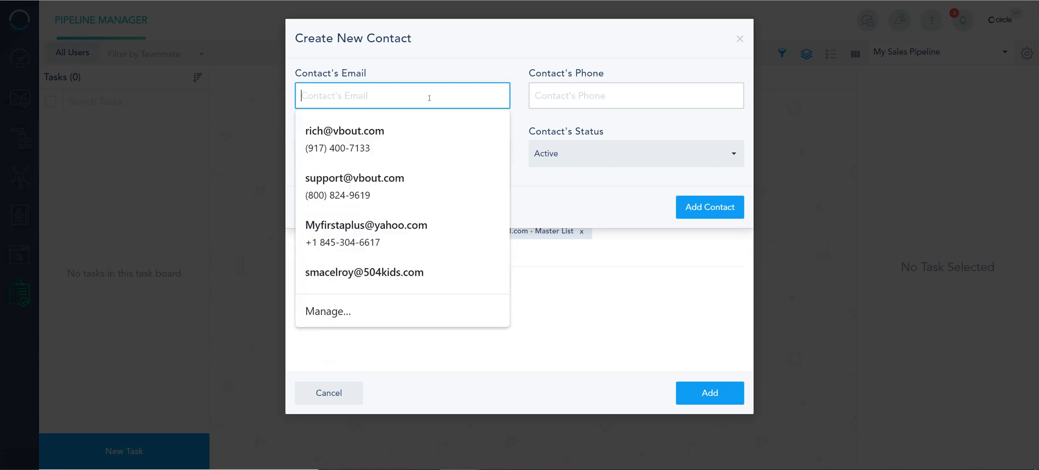
pyautogui.click(634, 62)
pyautogui.click(408, 153)
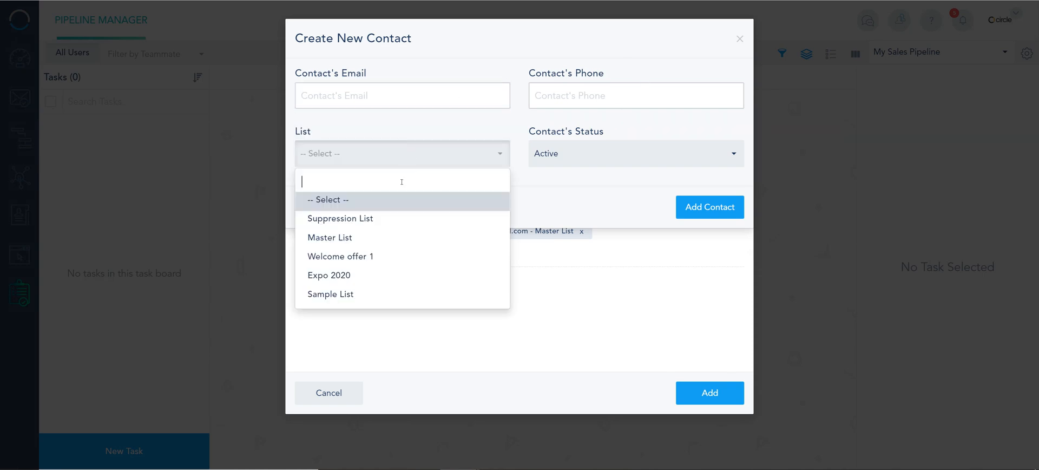
pyautogui.click(361, 228)
pyautogui.click(408, 153)
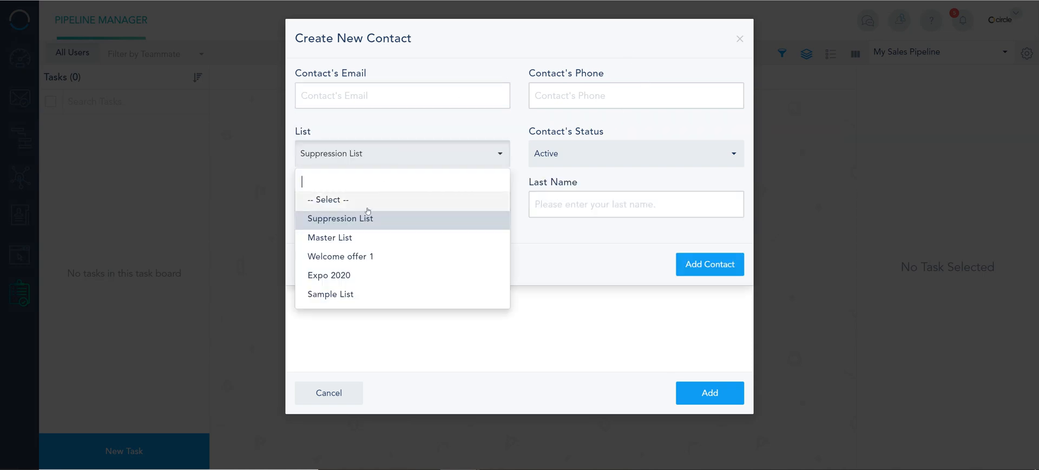
pyautogui.click(347, 238)
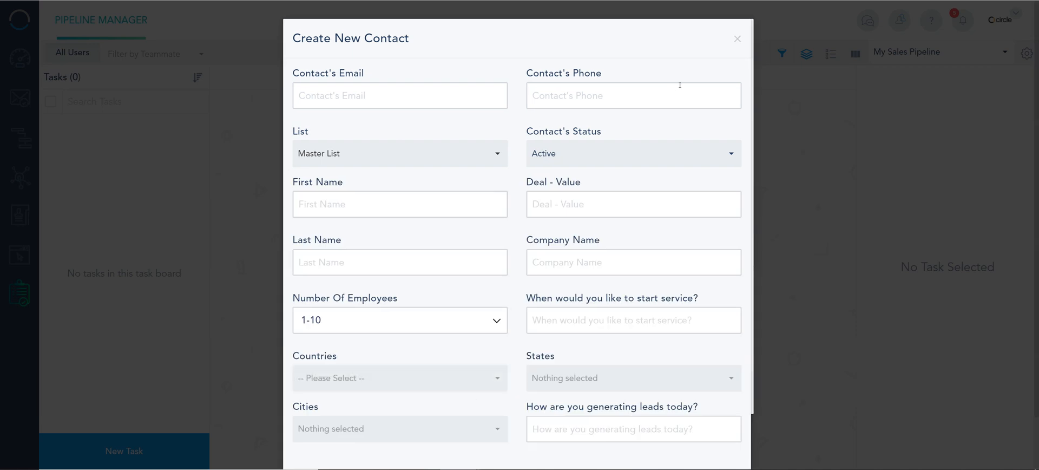
pyautogui.click(737, 39)
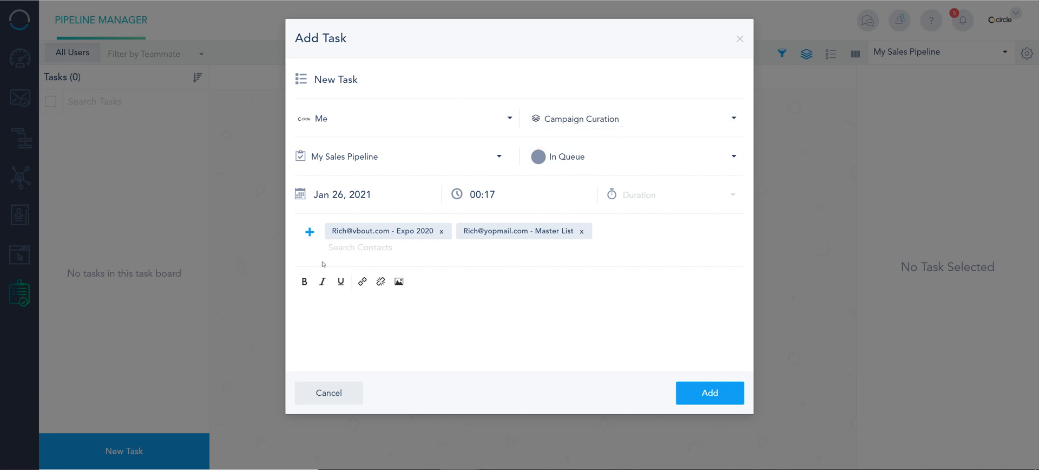
# Set the task's type to Deal with a deal amount of $1000
pyautogui.click(604, 122)
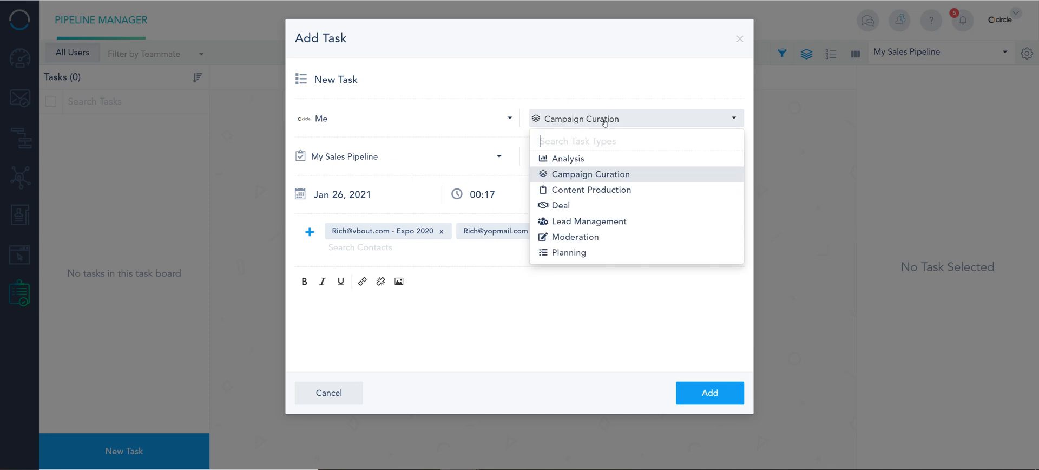
pyautogui.click(561, 205)
pyautogui.click(632, 118)
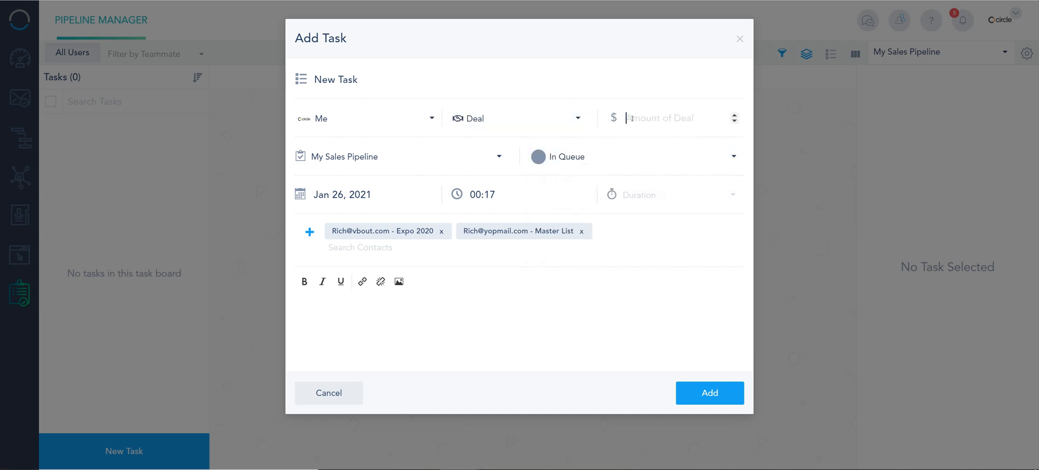
pyautogui.write('1000')
# Enter the task description "Followup with" followed by the contact's first name
pyautogui.click(432, 317)
pyautogui.write('Followup with ')
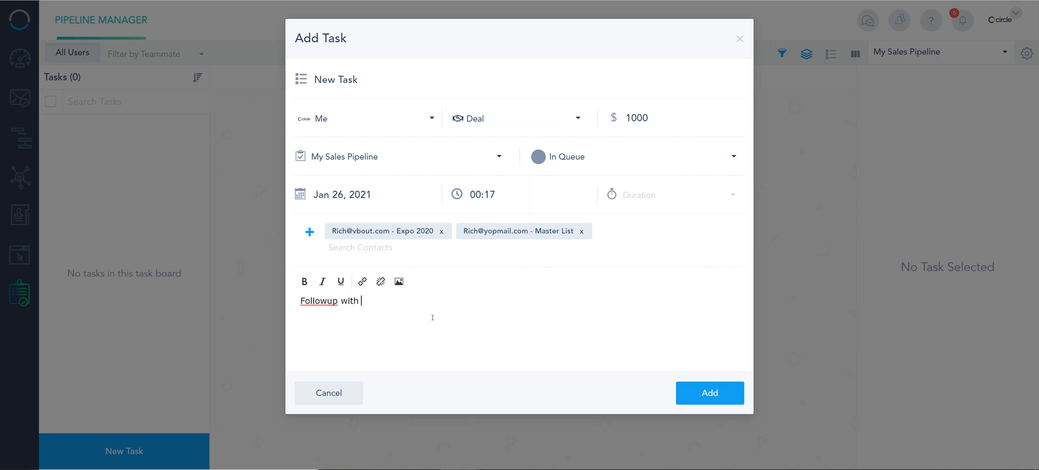
pyautogui.write('Rich')
# Replace the new task's title with the contact's first name followed by "Deal"
pyautogui.tripleClick(364, 78)
pyautogui.write('Rich De')
pyautogui.write('al')
# Append a dash and an @ mention of the second listed teammate to the description, and add the task
pyautogui.write('- @')
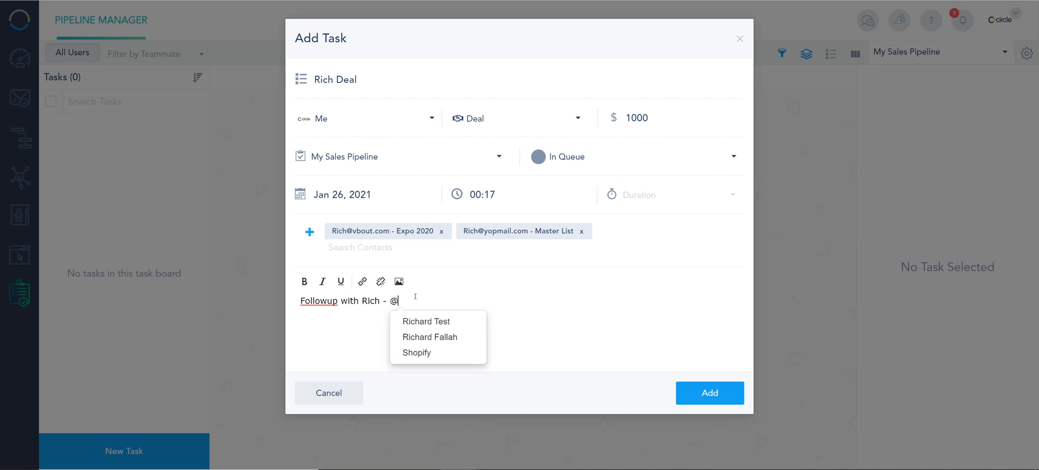
pyautogui.click(442, 341)
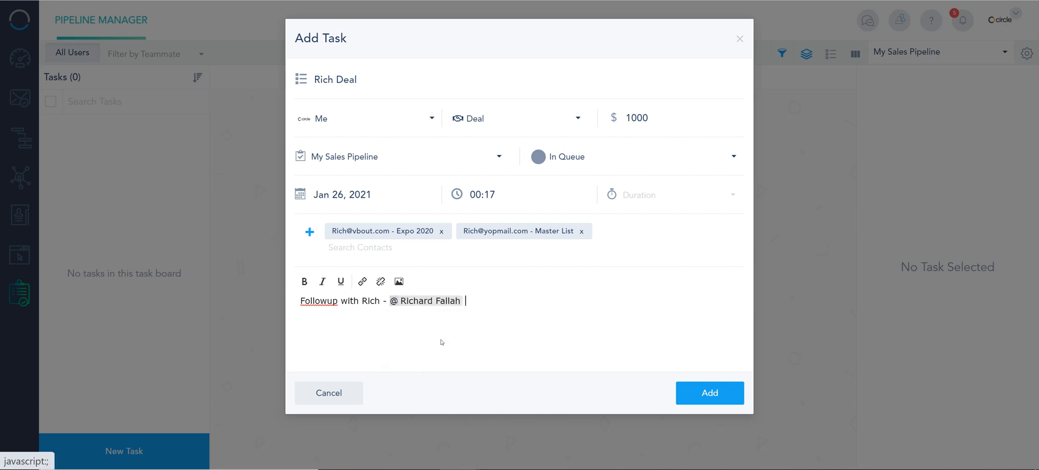
pyautogui.click(710, 393)
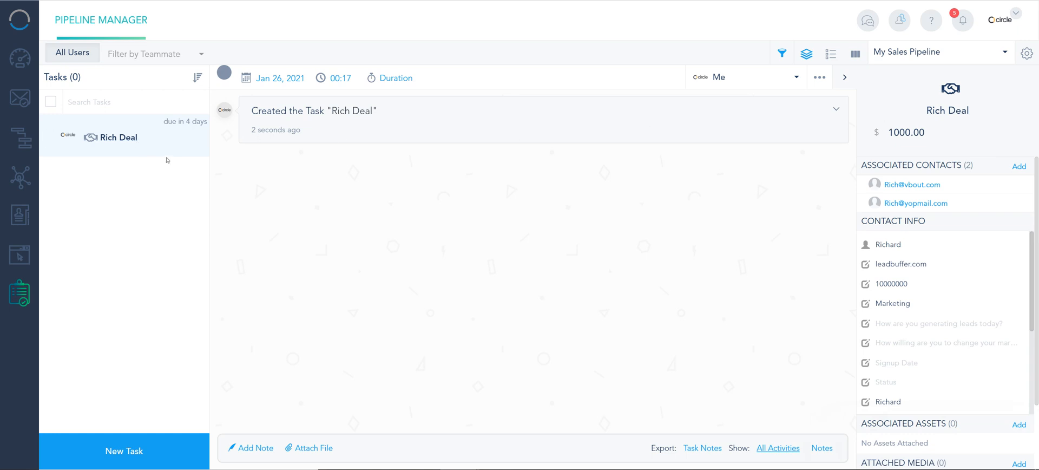
# Select the new deal task to view its bulk actions, and check the description in its creation entry
pyautogui.click(50, 135)
pyautogui.click(197, 78)
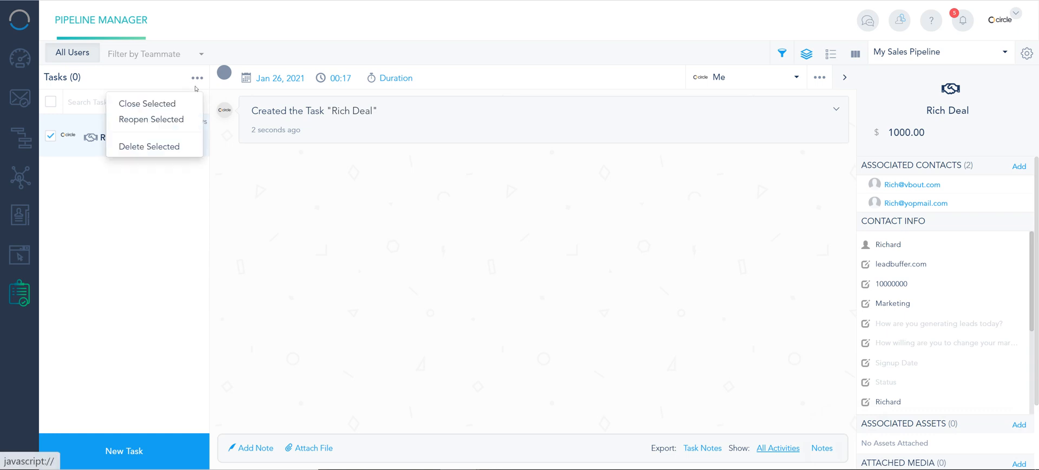
pyautogui.click(161, 177)
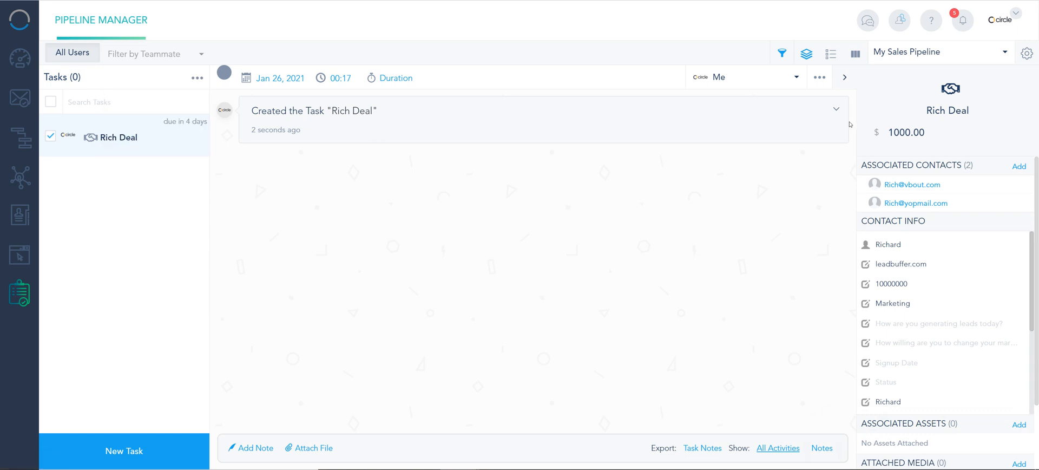
pyautogui.click(837, 111)
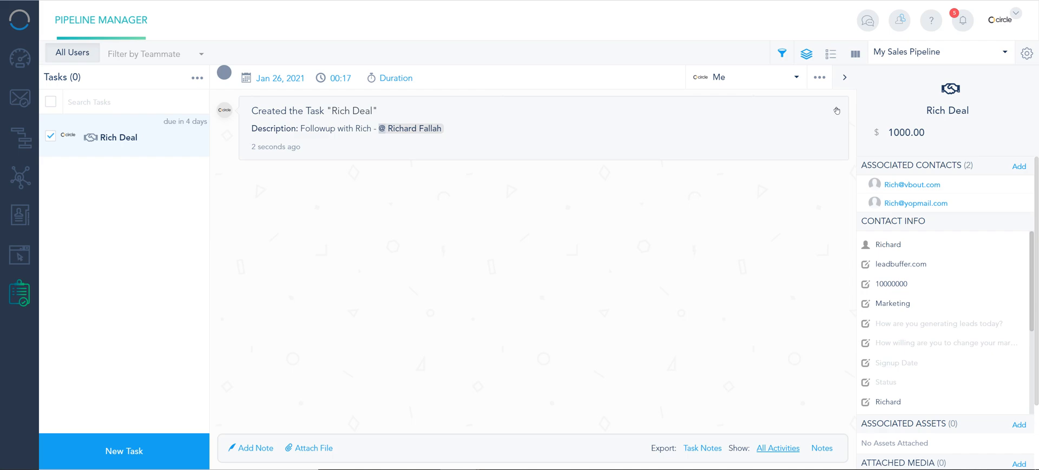
pyautogui.click(837, 111)
# Add a note with an @ mention of the same teammate to the deal task, and reschedule the task to Feb 2, 2021
pyautogui.click(265, 450)
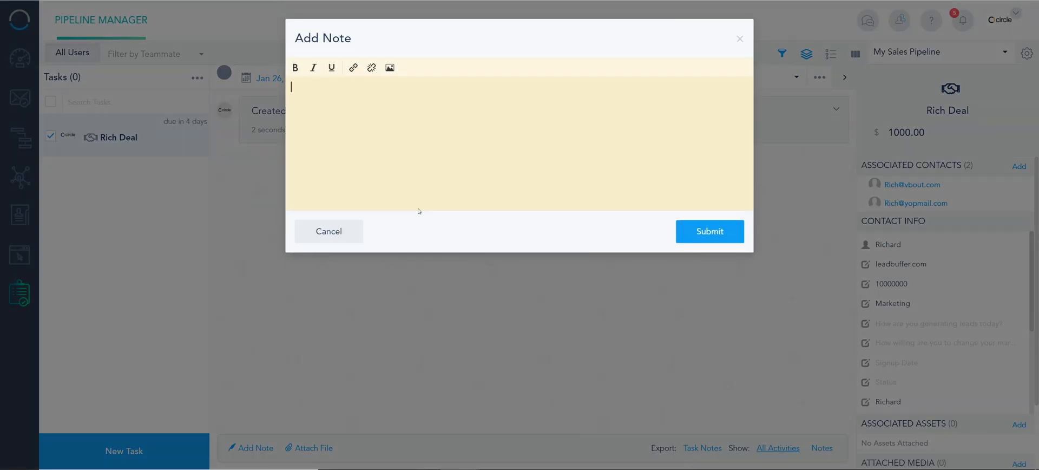
pyautogui.write('@')
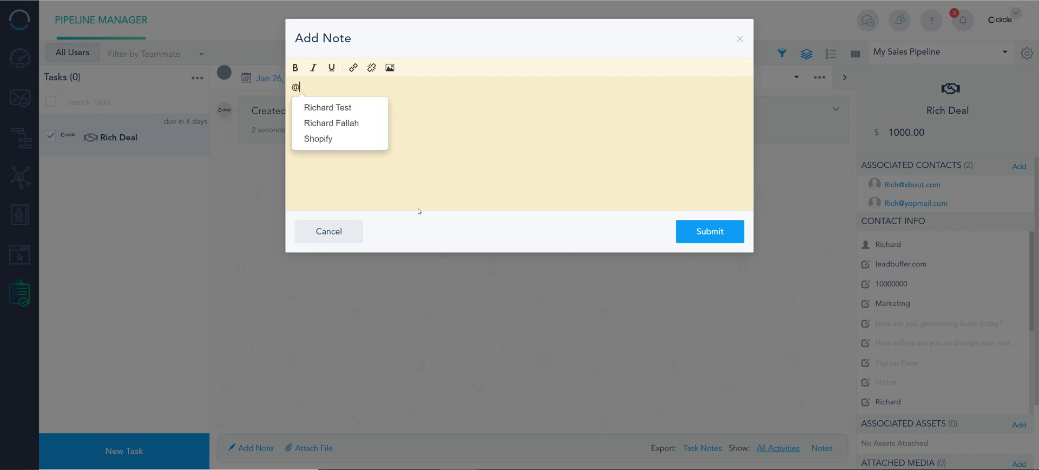
pyautogui.click(358, 124)
pyautogui.click(709, 231)
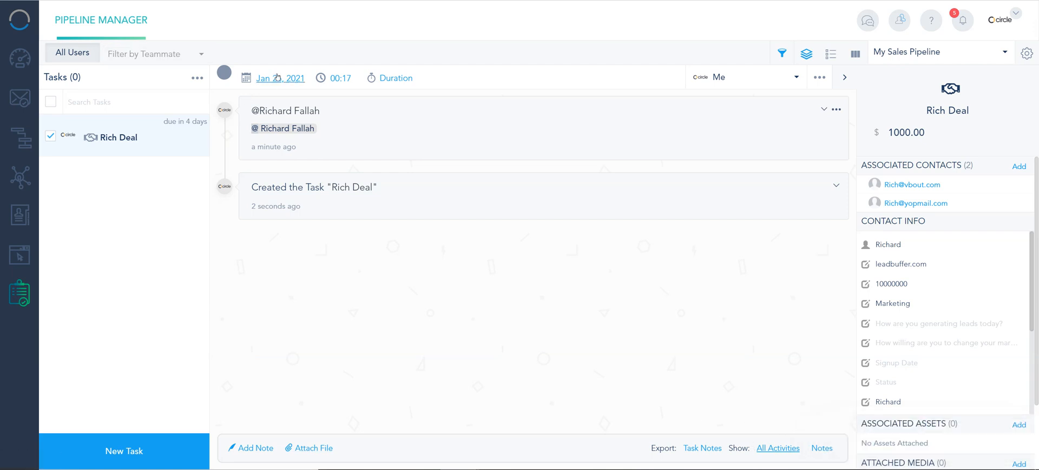
pyautogui.click(262, 80)
pyautogui.click(319, 252)
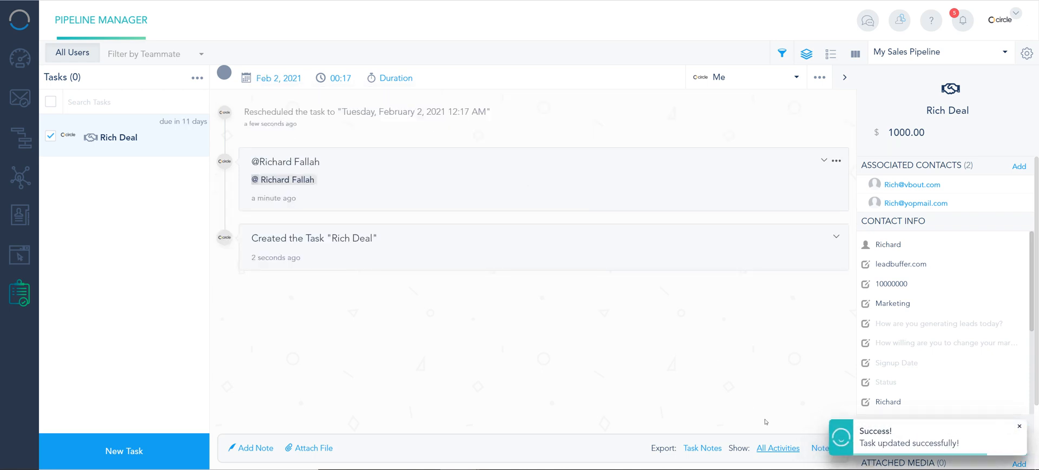
# View the task notes export option, and filter the activity feed to notes only before showing all activities again
pyautogui.click(712, 452)
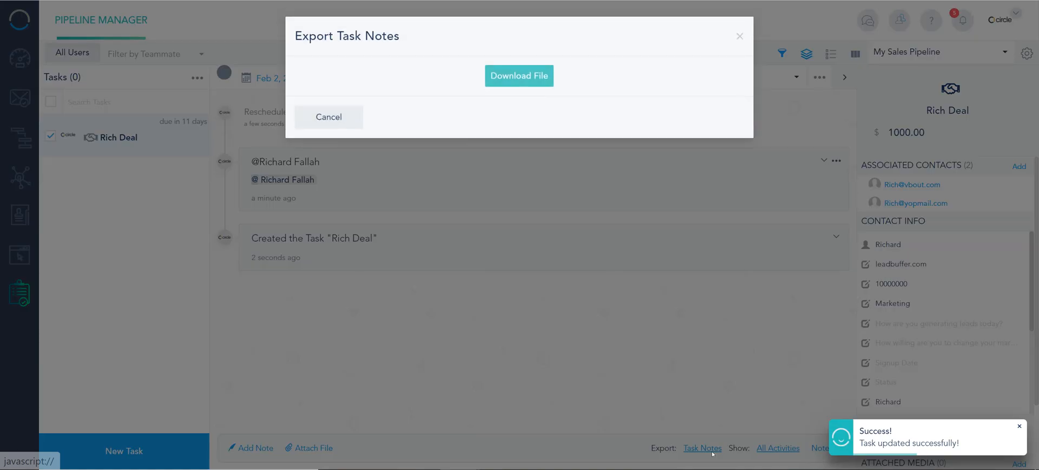
pyautogui.click(740, 37)
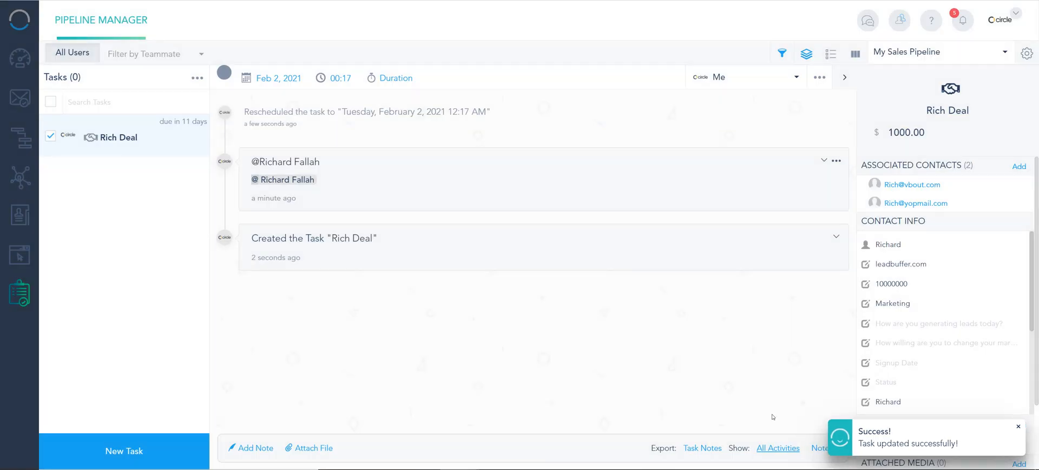
pyautogui.click(795, 448)
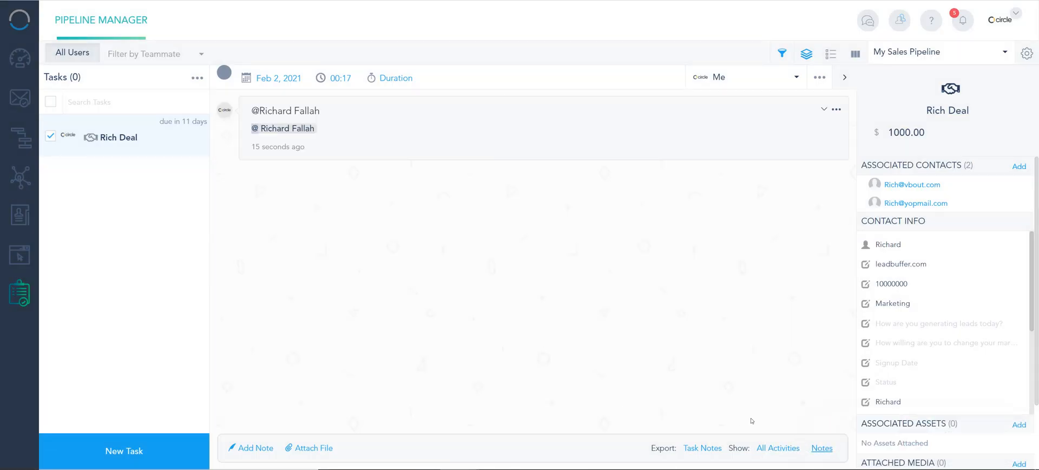
pyautogui.click(771, 448)
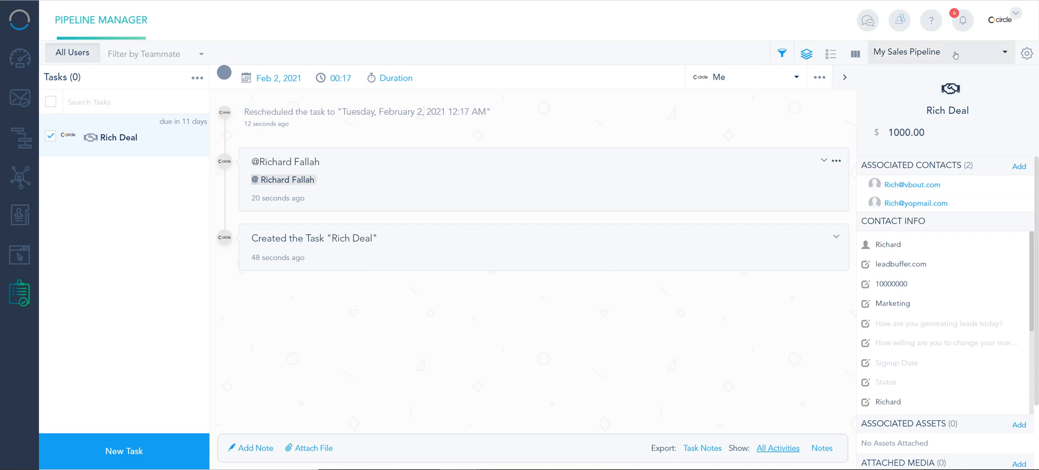
# Change the deal task's type to Analysis and to Content Production
pyautogui.click(946, 111)
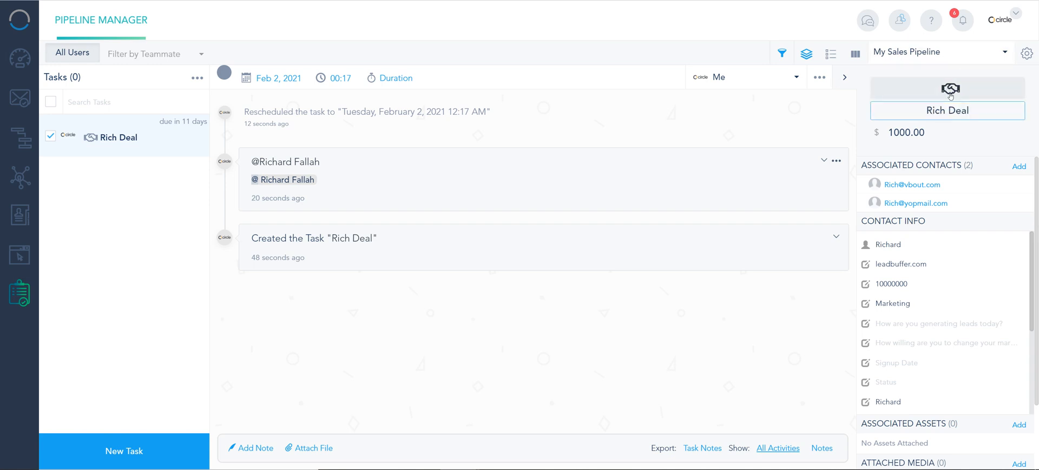
pyautogui.click(950, 91)
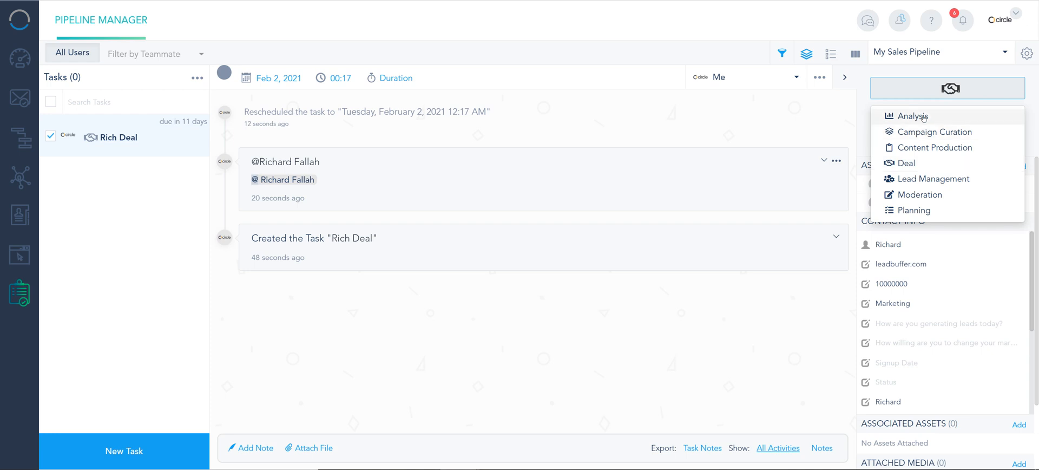
pyautogui.click(924, 116)
pyautogui.click(948, 88)
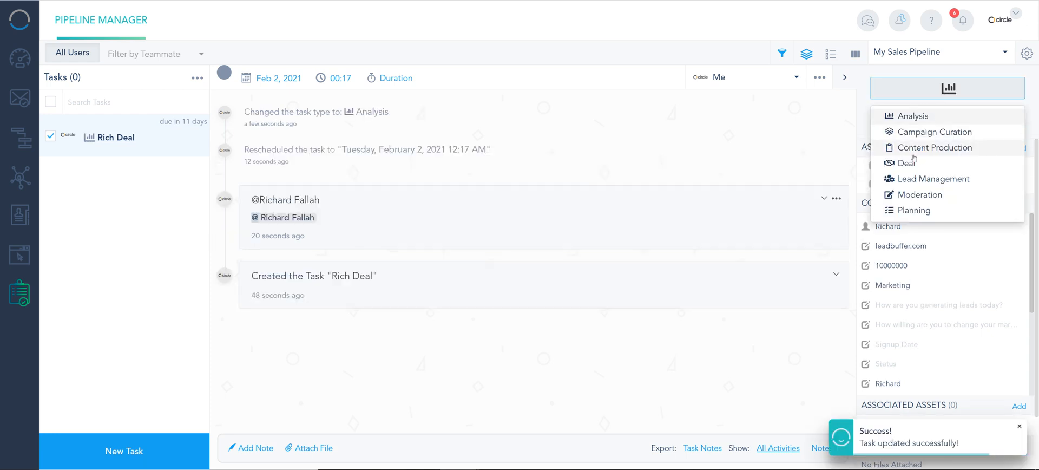
pyautogui.click(922, 147)
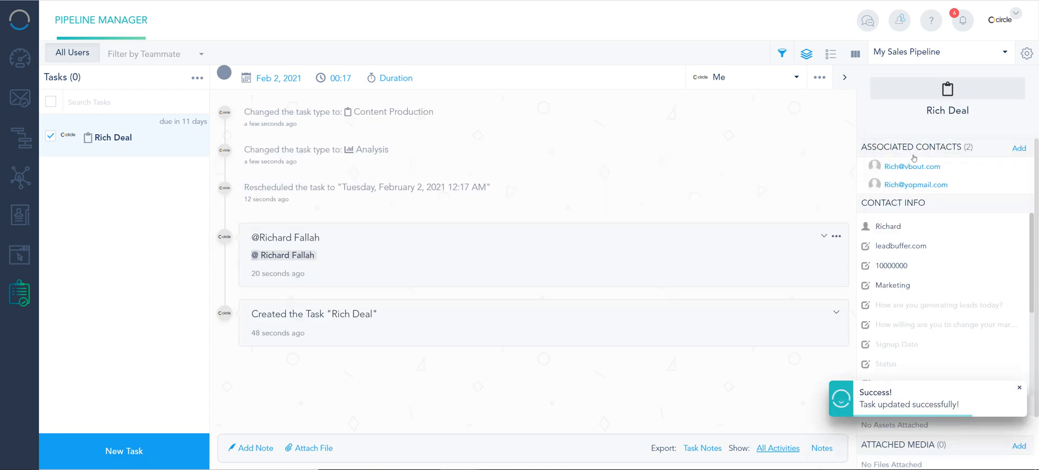
# Set the task's type back to Deal and enter a deal amount of $1000
pyautogui.click(945, 113)
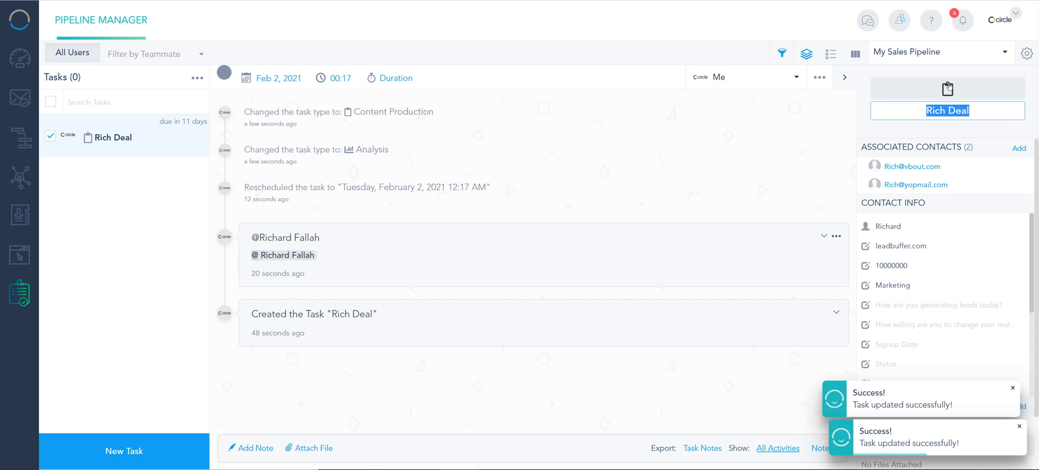
pyautogui.click(936, 163)
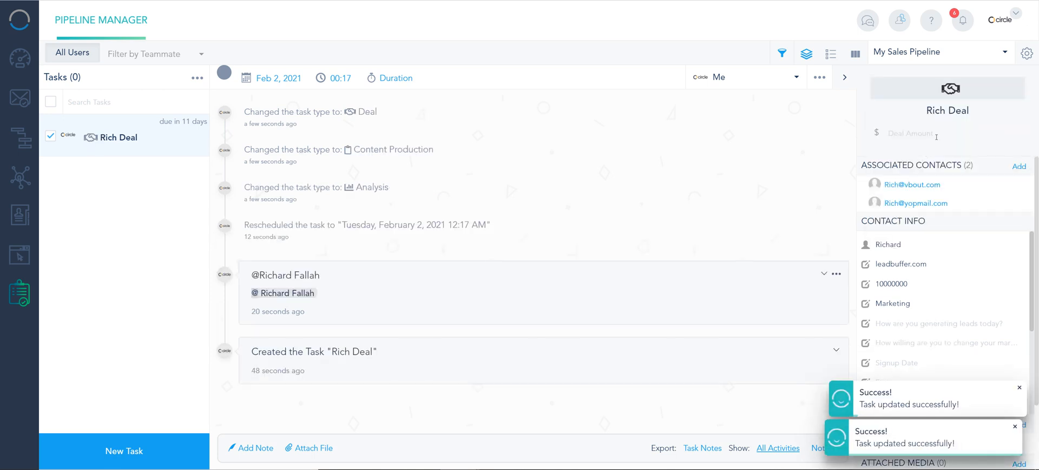
pyautogui.write('1000')
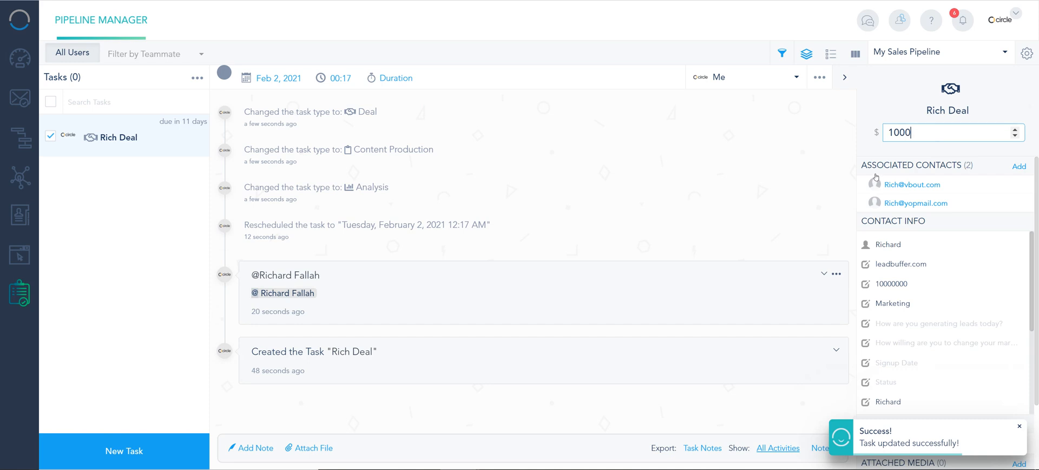
pyautogui.click(803, 197)
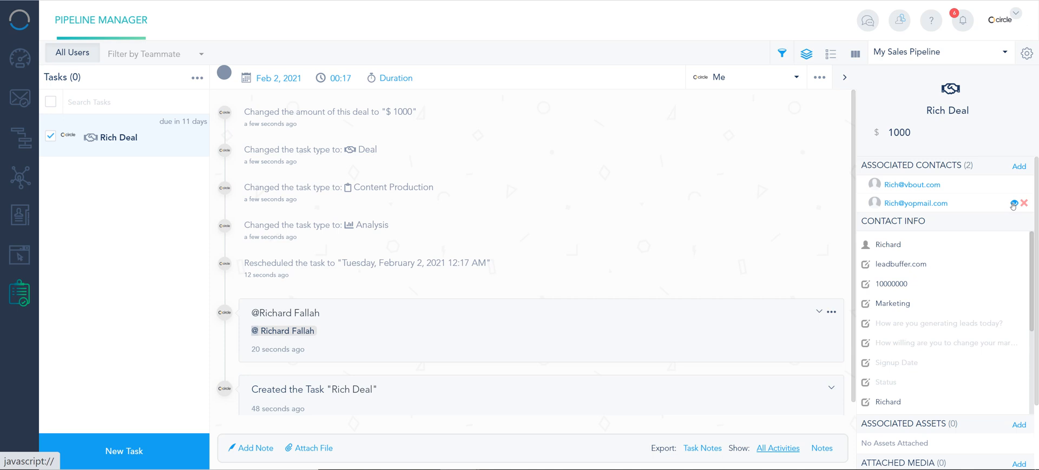
# View the contact info of both associated contacts in turn, and add the tag "client" to the first one
pyautogui.click(1014, 204)
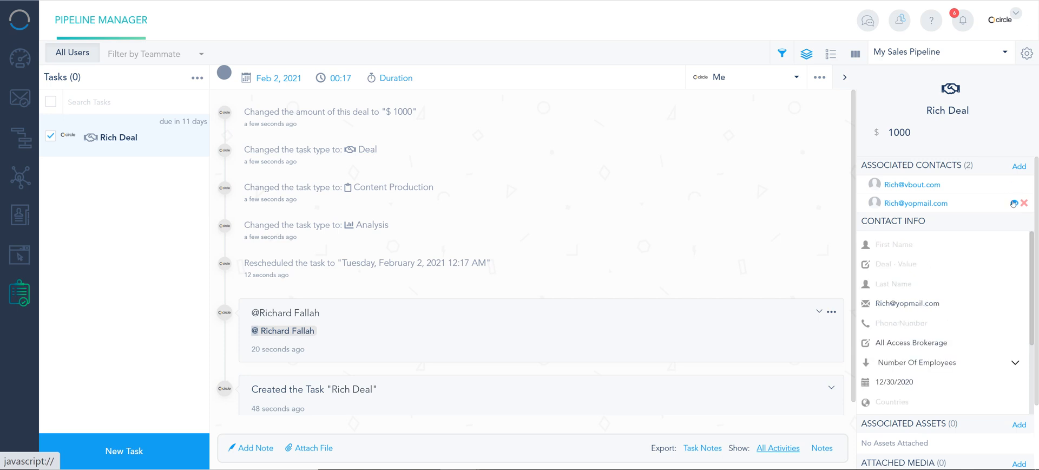
pyautogui.click(1014, 185)
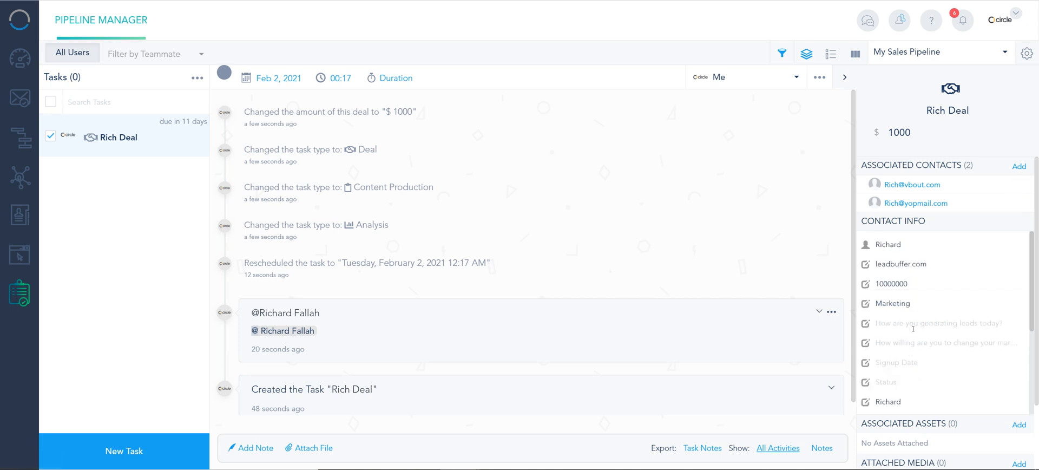
pyautogui.scroll(-6, 917, 328)
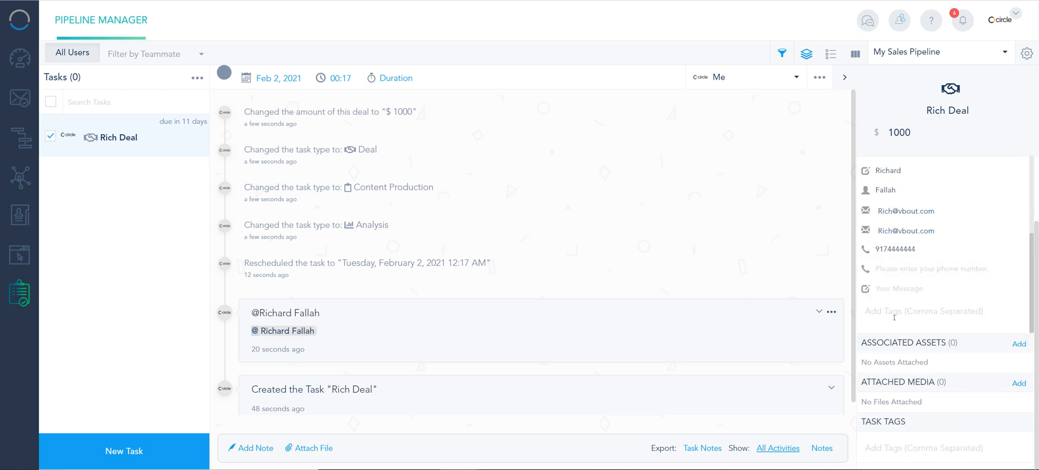
pyautogui.write('client')
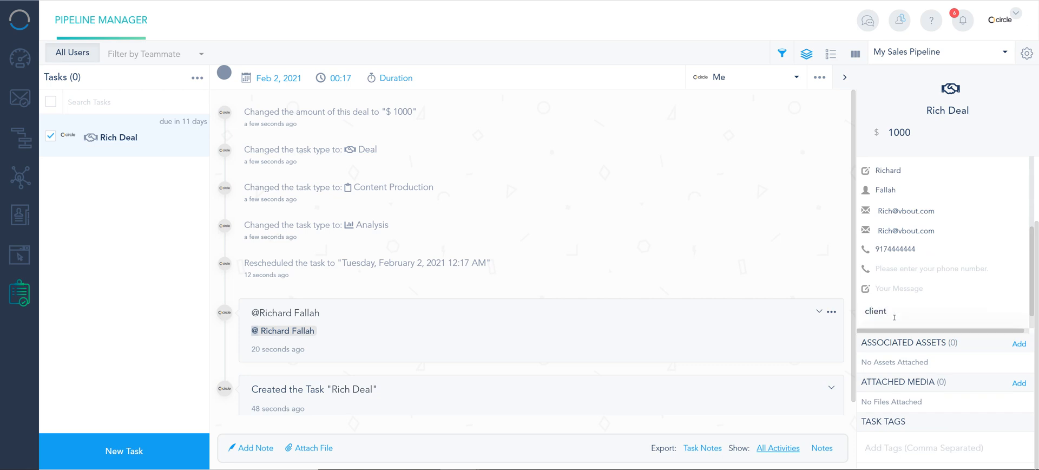
pyautogui.press('Return')
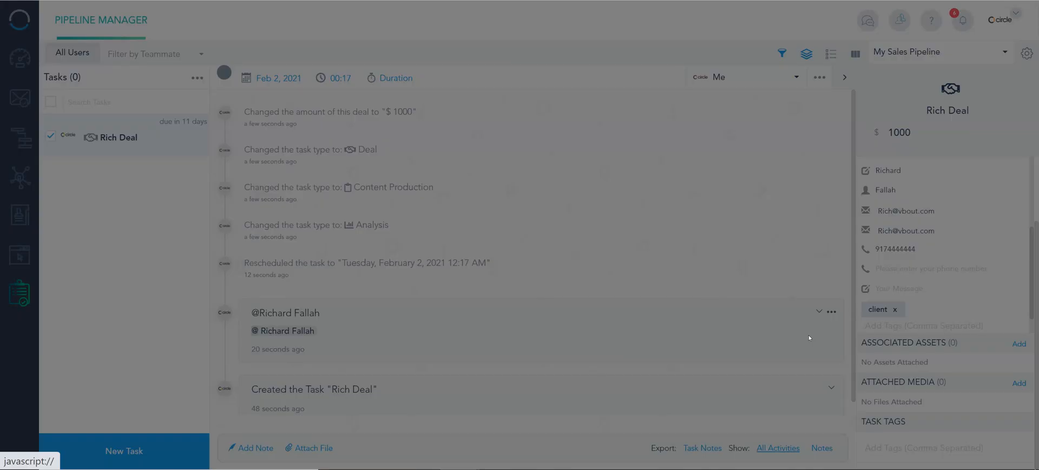
# Attach the email campaigns Testing onboarding, VBOUT Cert Example and Sample Campaign to the deal task as assets
pyautogui.click(1020, 343)
pyautogui.click(524, 81)
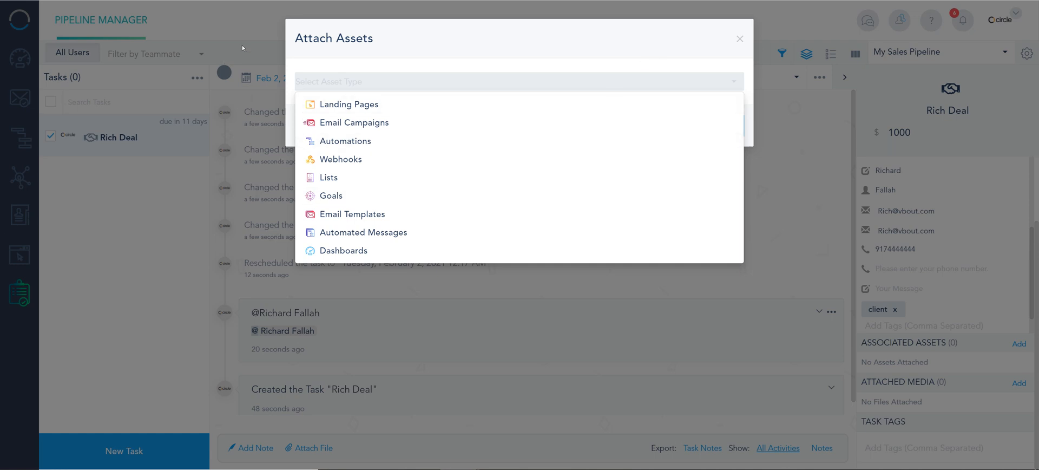
pyautogui.click(371, 123)
pyautogui.click(357, 119)
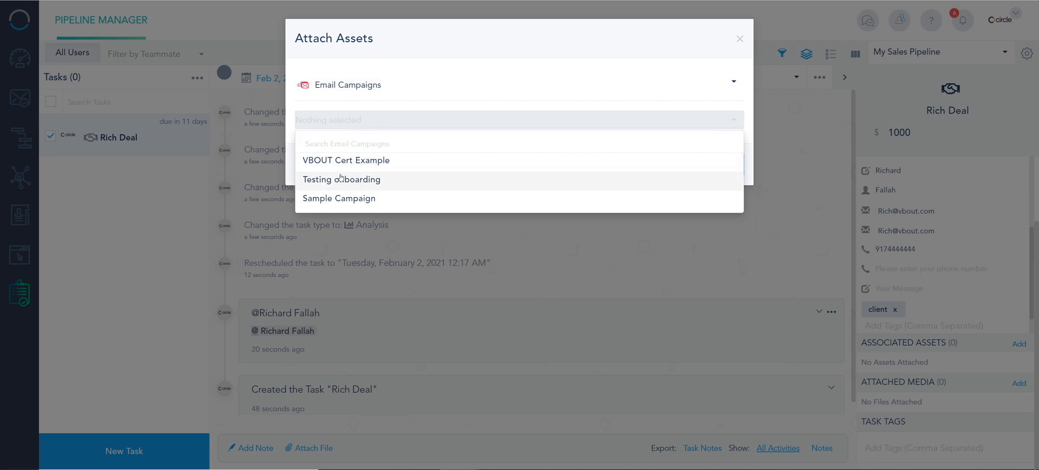
pyautogui.click(340, 178)
pyautogui.click(364, 160)
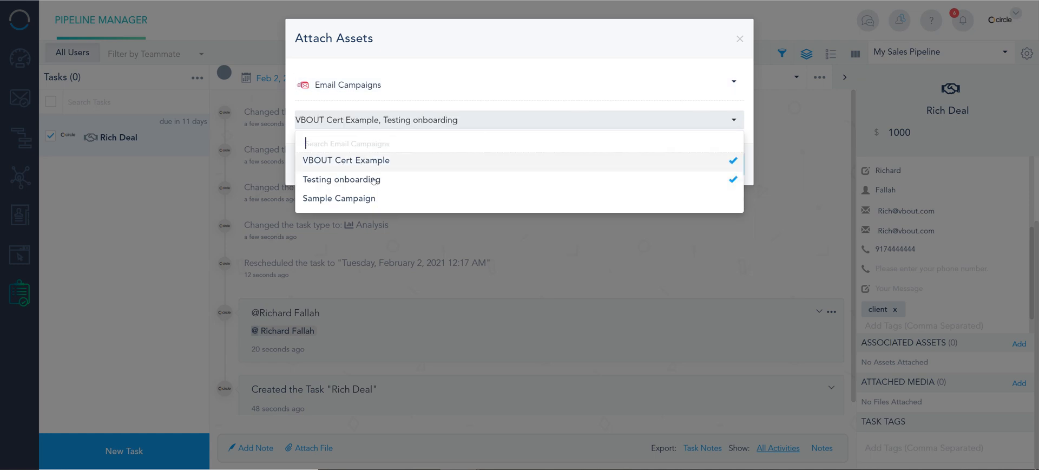
pyautogui.click(371, 199)
pyautogui.click(538, 34)
pyautogui.click(695, 156)
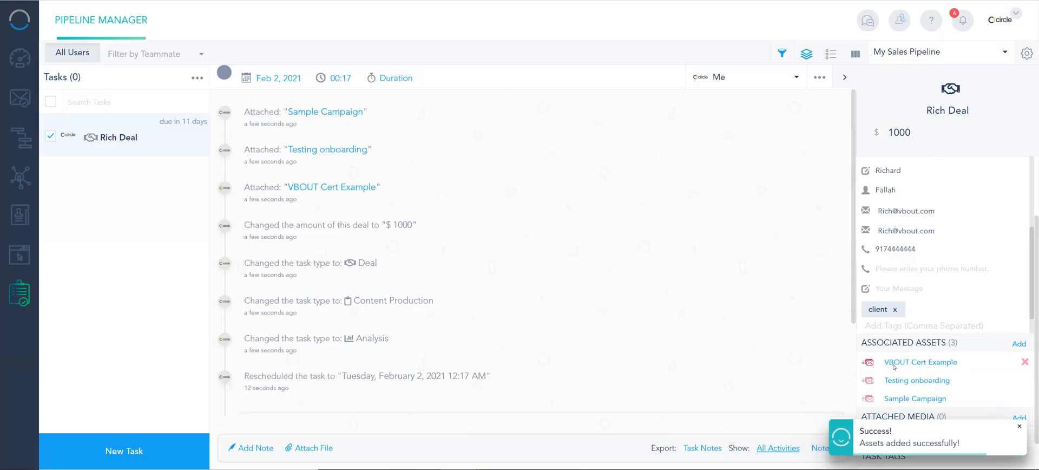
# Look over the contact info, associated assets, attached media and task tags sections of the deal task
pyautogui.scroll(-1, 922, 374)
pyautogui.scroll(-1, 923, 374)
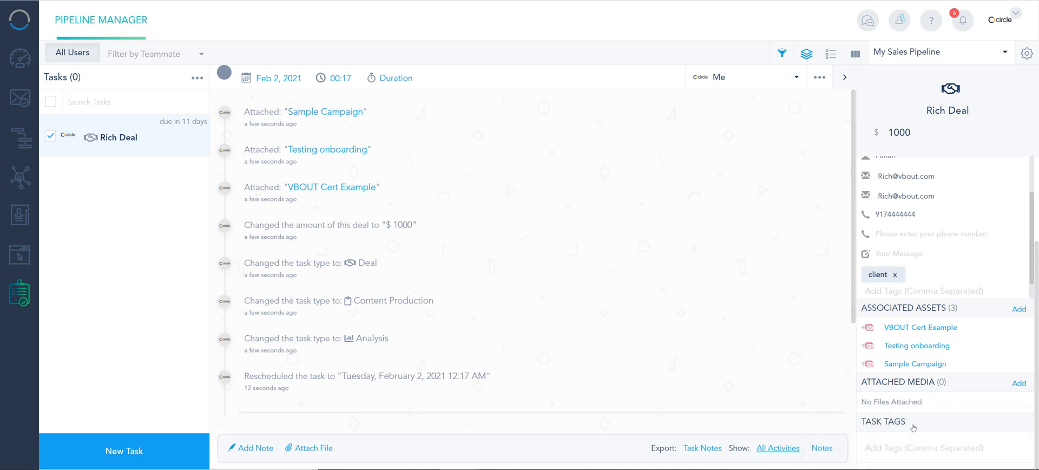
pyautogui.moveTo(911, 427); pyautogui.dragTo(386, 269)
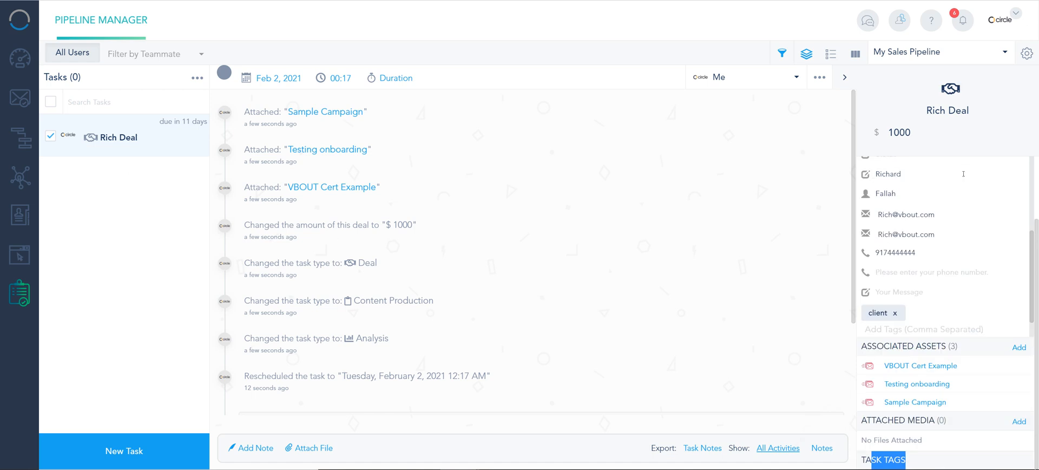
pyautogui.scroll(3, 962, 207)
pyautogui.scroll(-4, 963, 208)
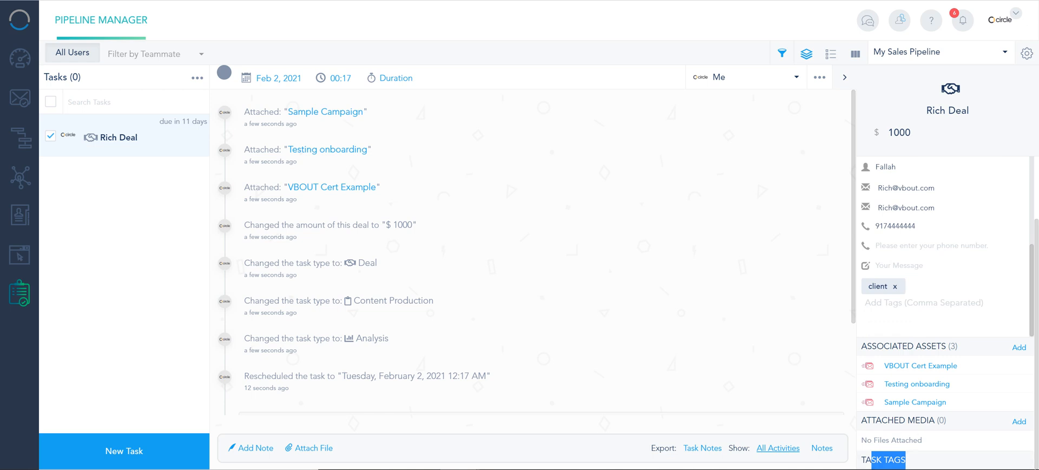
# Review the task filter options, including the tag choices, and leave the filters without applying any
pyautogui.click(787, 53)
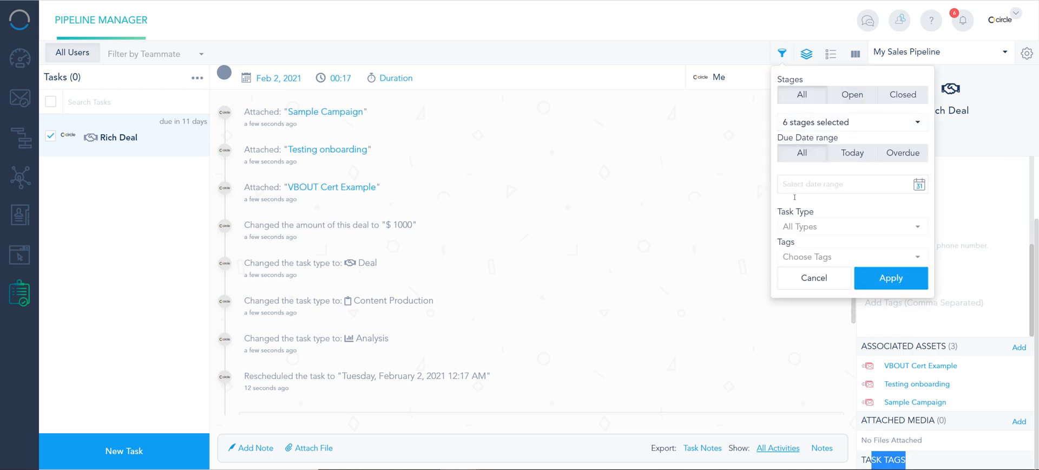
pyautogui.click(817, 256)
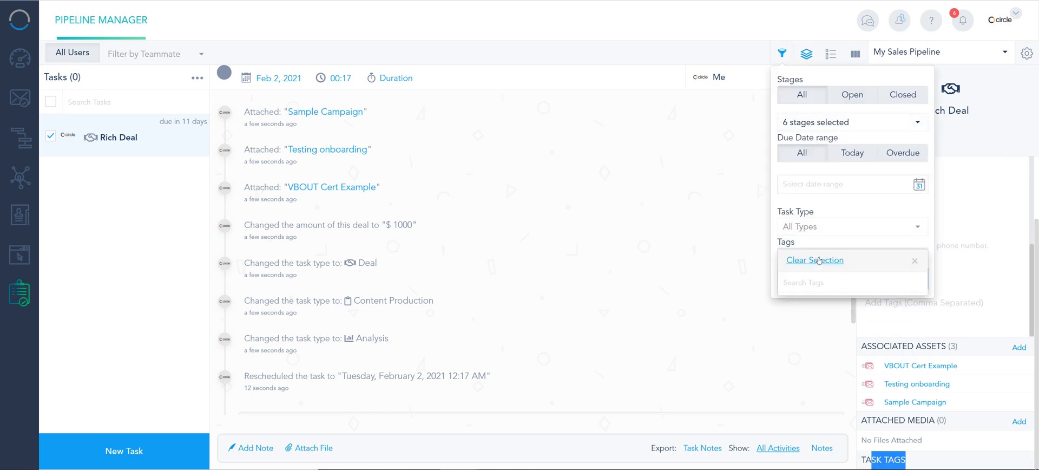
pyautogui.click(848, 205)
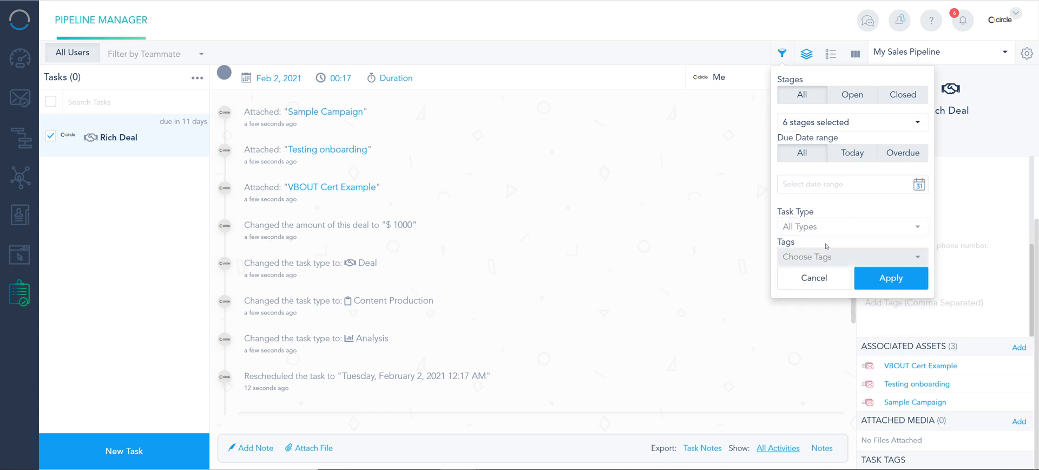
pyautogui.click(807, 280)
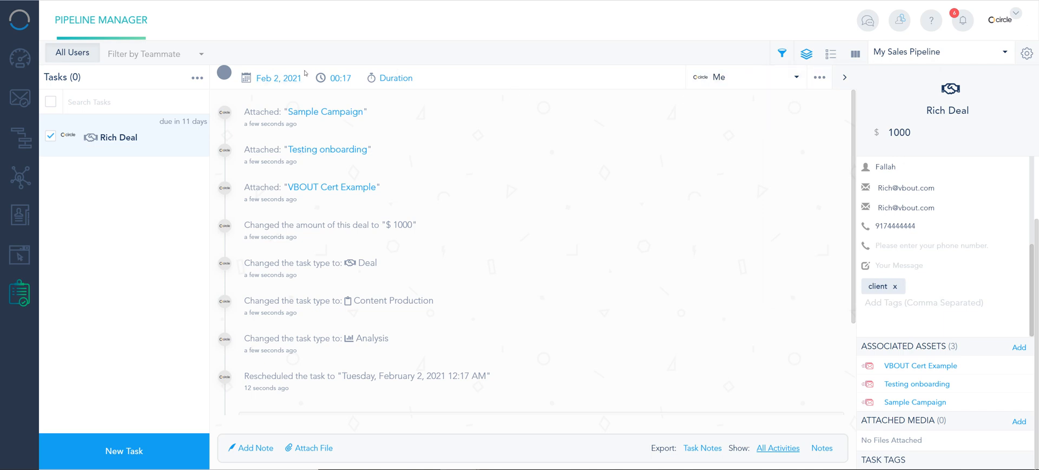
# Check the deal task's additional actions, and reassign the task from Me to the first teammate offered as assignee
pyautogui.click(816, 79)
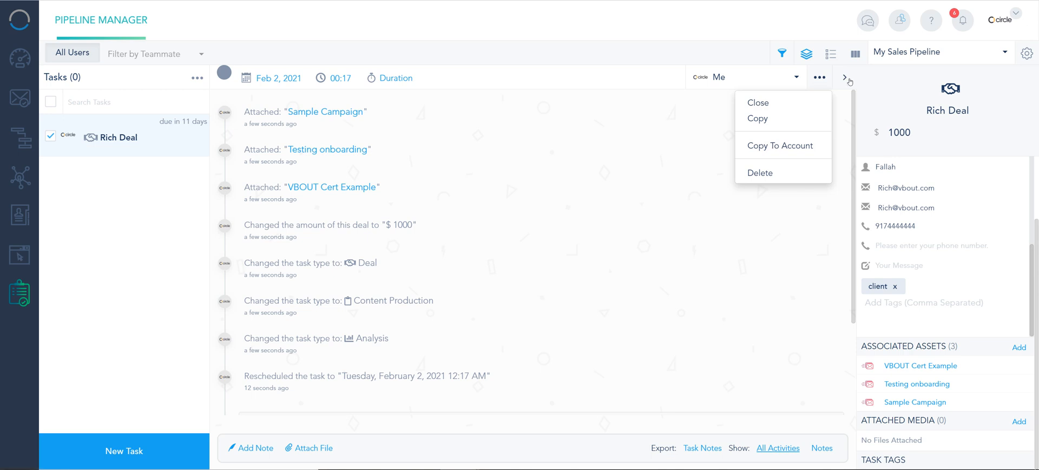
pyautogui.click(783, 83)
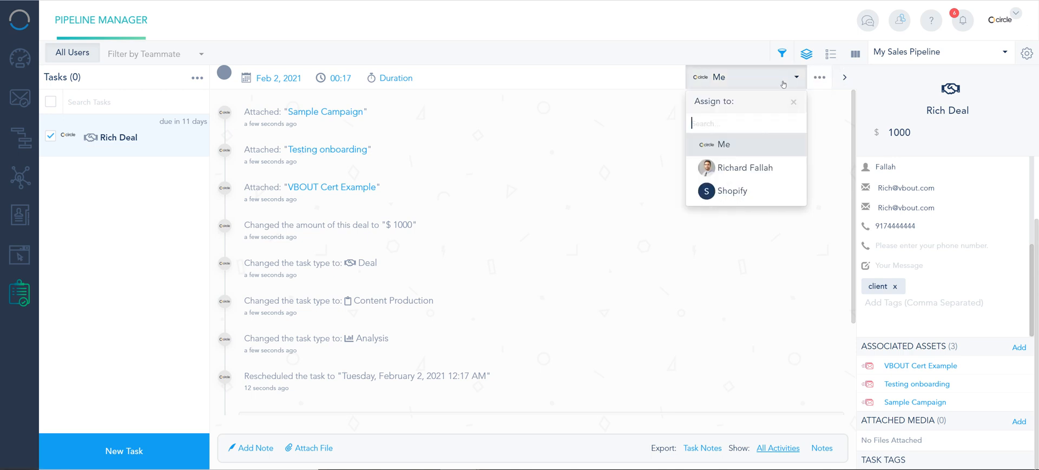
pyautogui.click(746, 167)
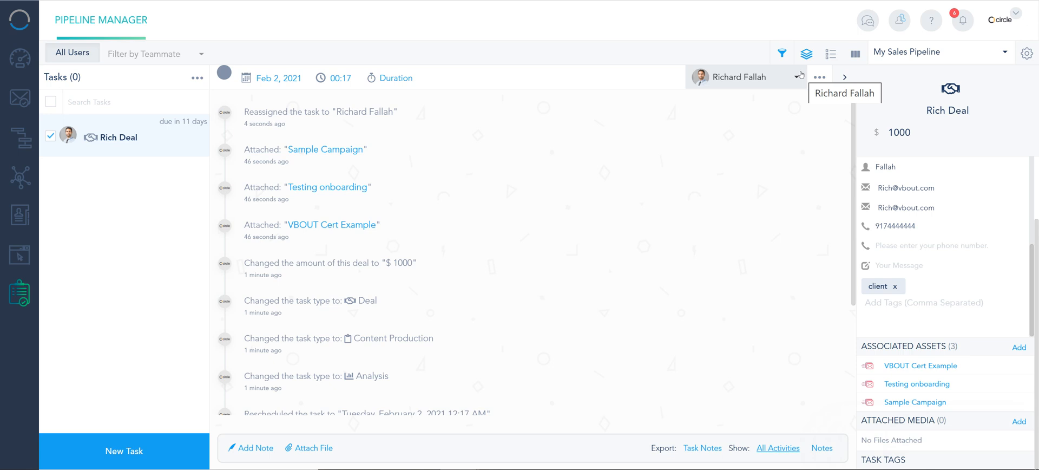
# Show the tasks as a list, select the deal task and view its edit form without changing anything
pyautogui.click(830, 53)
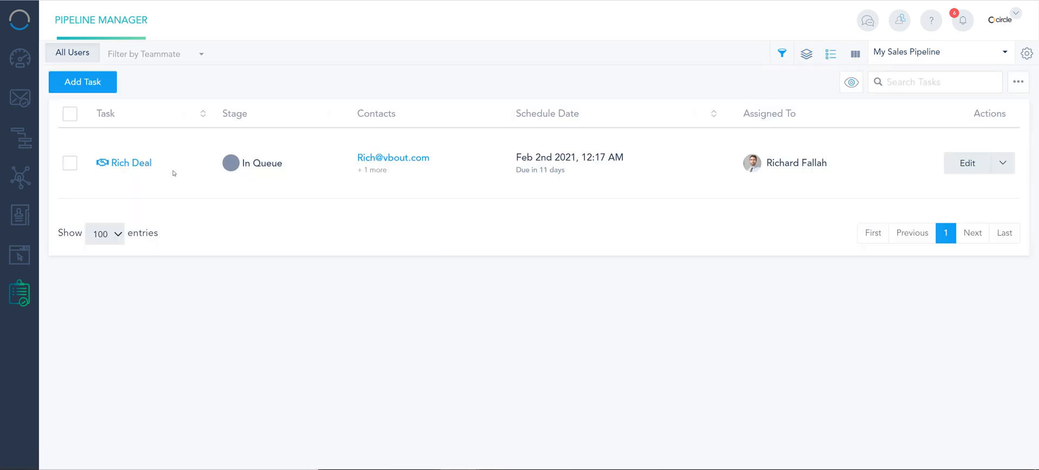
pyautogui.click(71, 164)
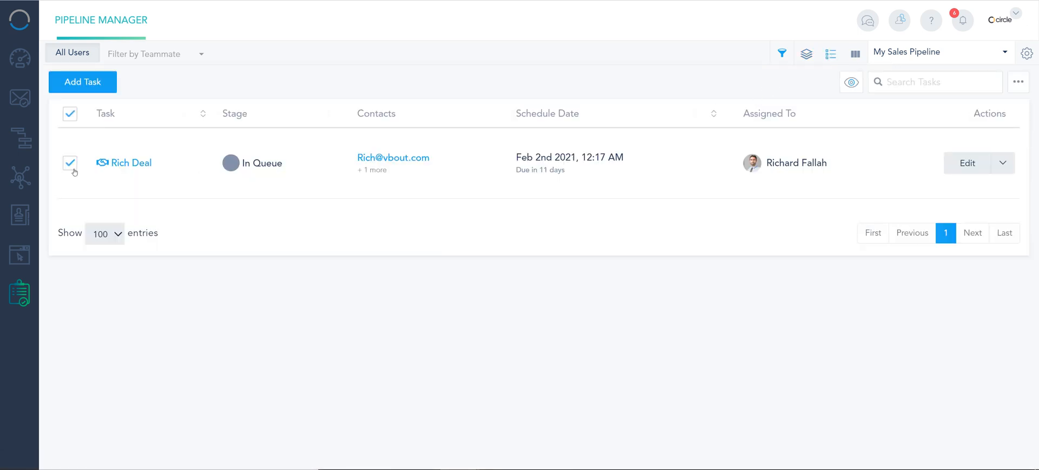
pyautogui.click(1003, 163)
pyautogui.click(967, 163)
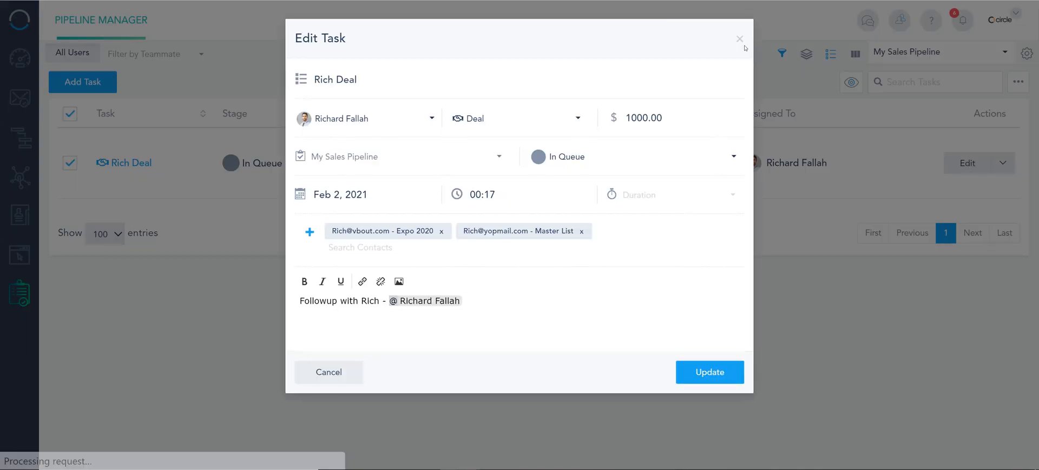
pyautogui.click(740, 38)
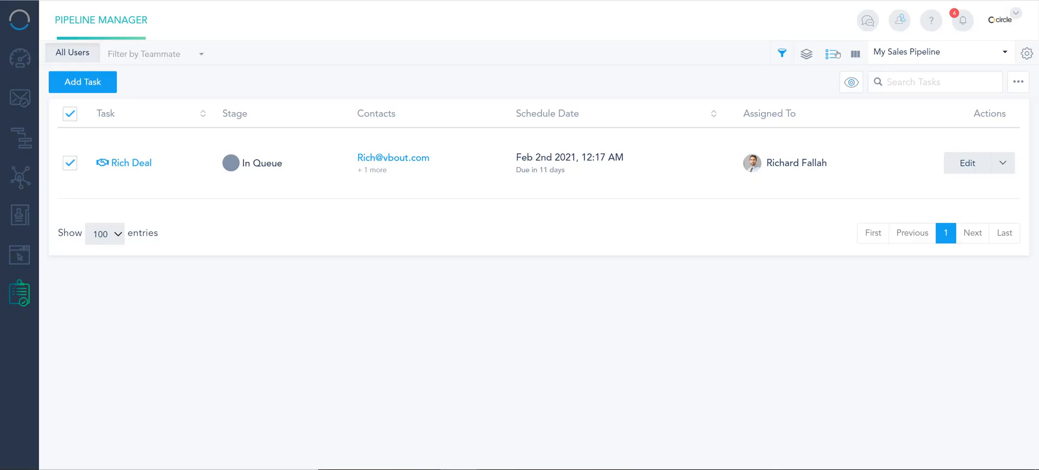
# Show the tasks as stage columns, and move the deal from In Queue to In Progress and on to In Review
pyautogui.click(853, 56)
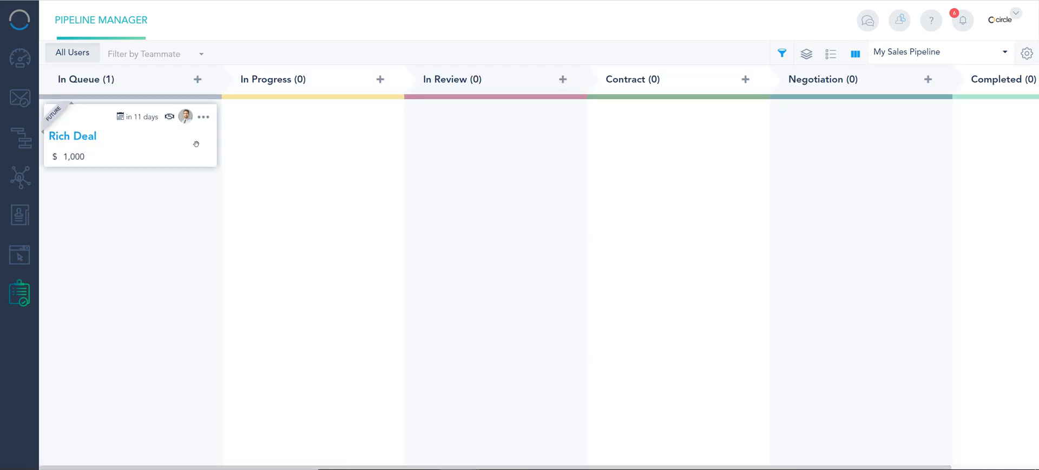
pyautogui.click(204, 116)
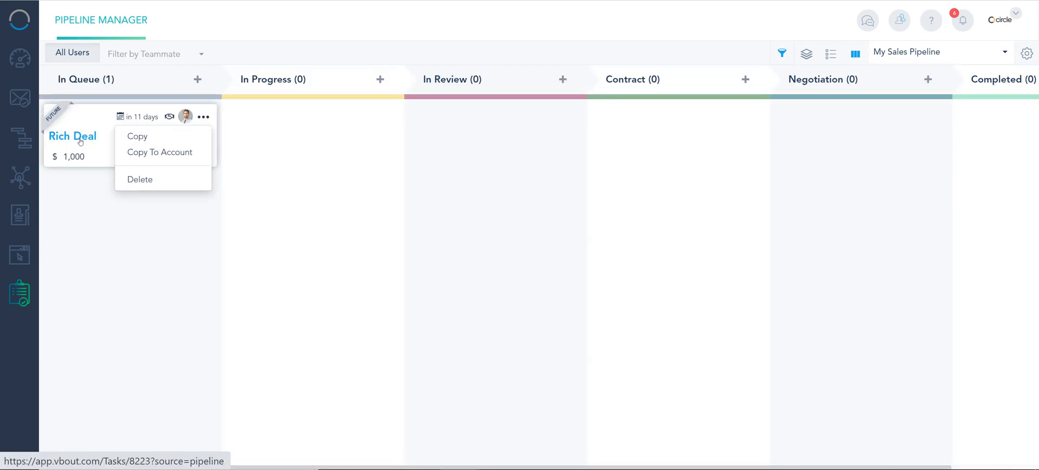
pyautogui.moveTo(90, 139); pyautogui.dragTo(268, 149)
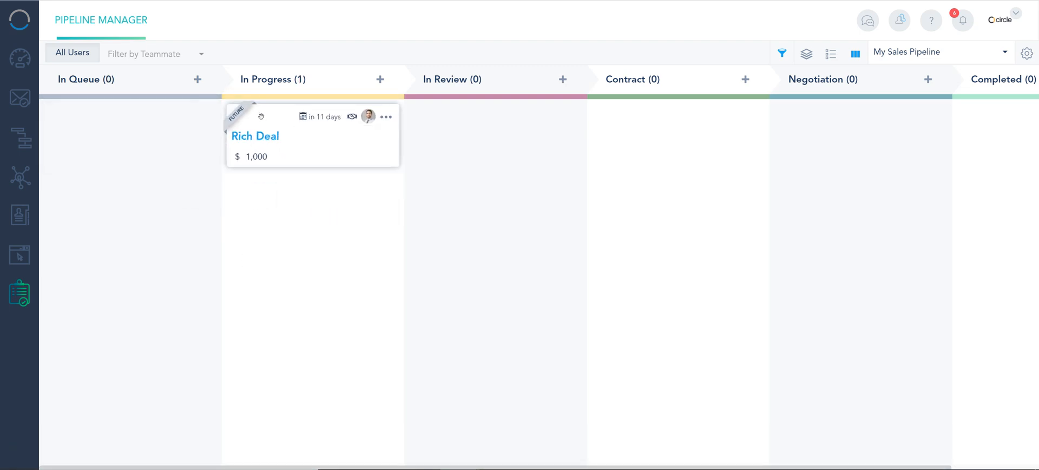
pyautogui.moveTo(261, 116); pyautogui.dragTo(420, 142)
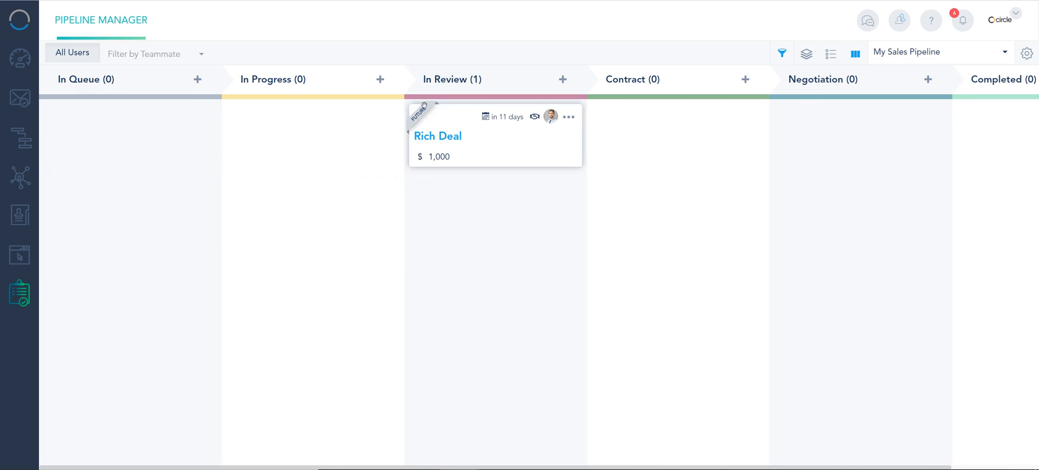
# Open the deal task's details and reschedule it to January 21, 2021
pyautogui.click(433, 137)
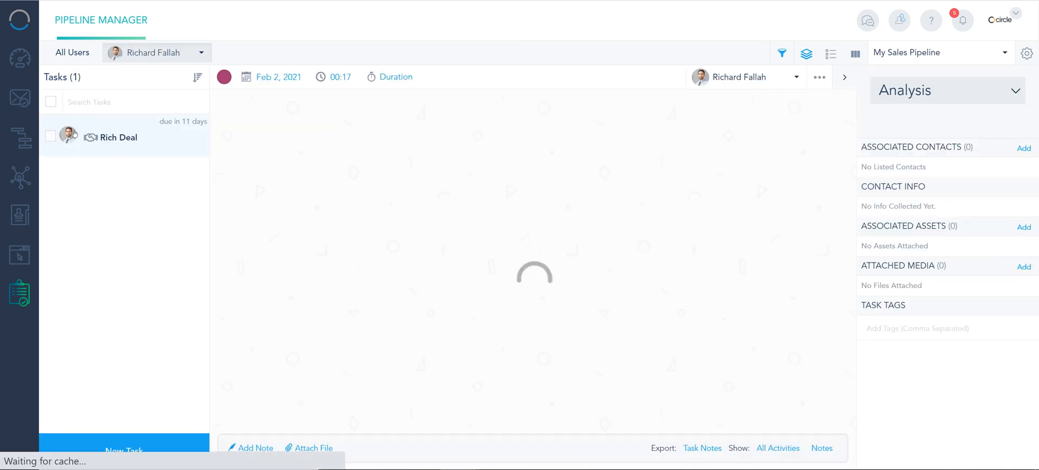
pyautogui.click(278, 78)
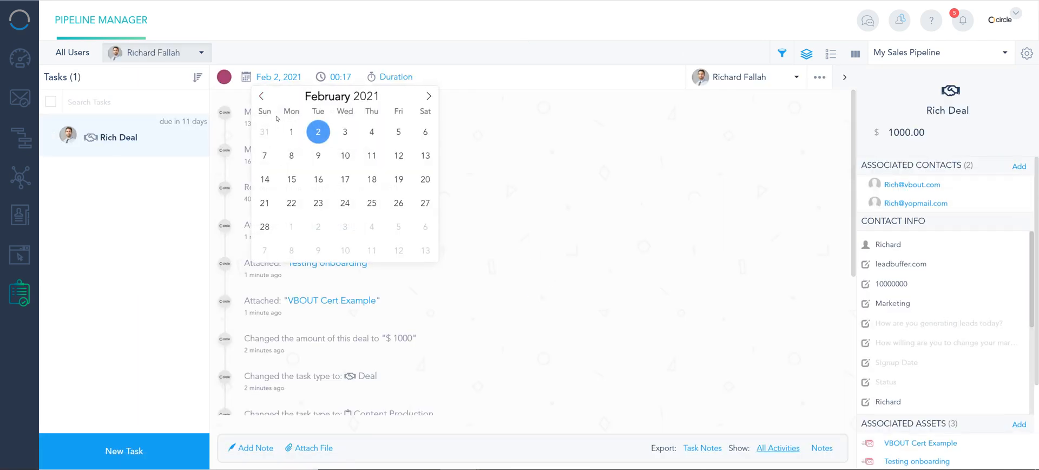
pyautogui.click(264, 95)
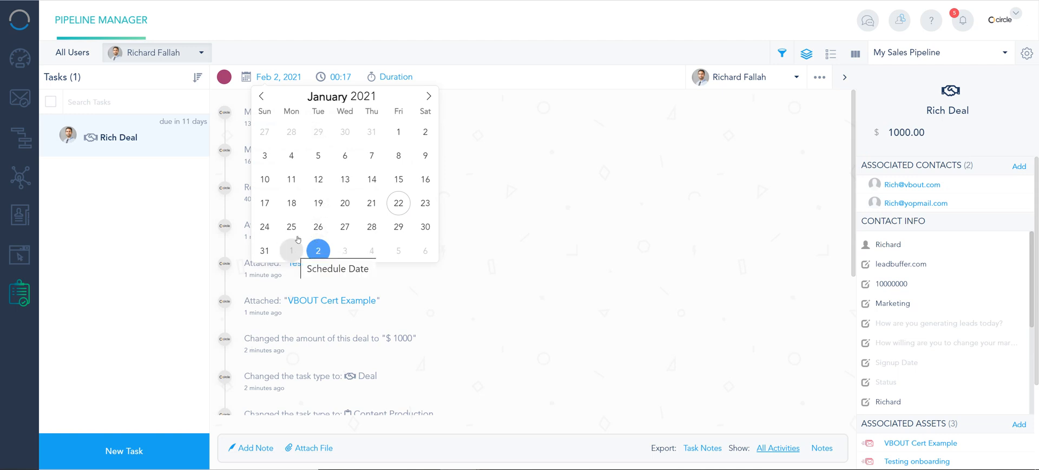
pyautogui.click(372, 203)
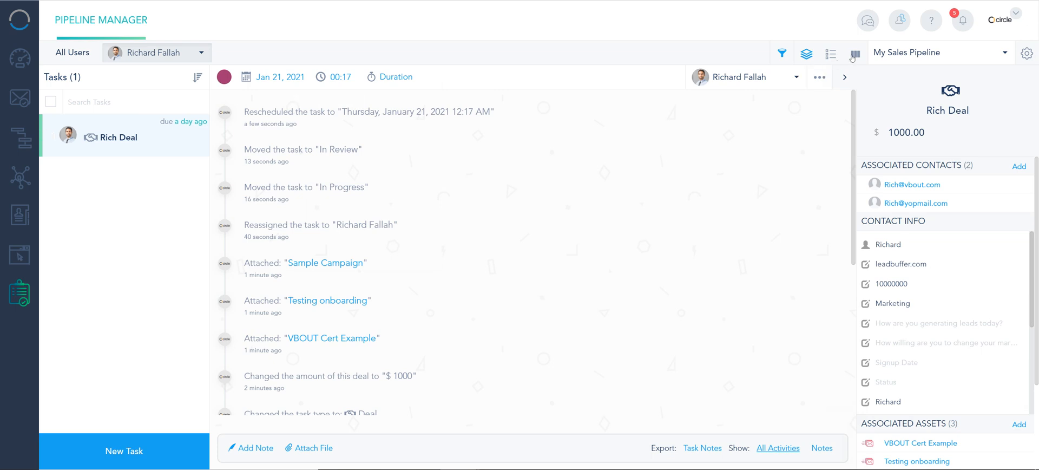
# Check the rescheduled deal's card in the stage columns, reopen its details and view the available task boards
pyautogui.click(855, 54)
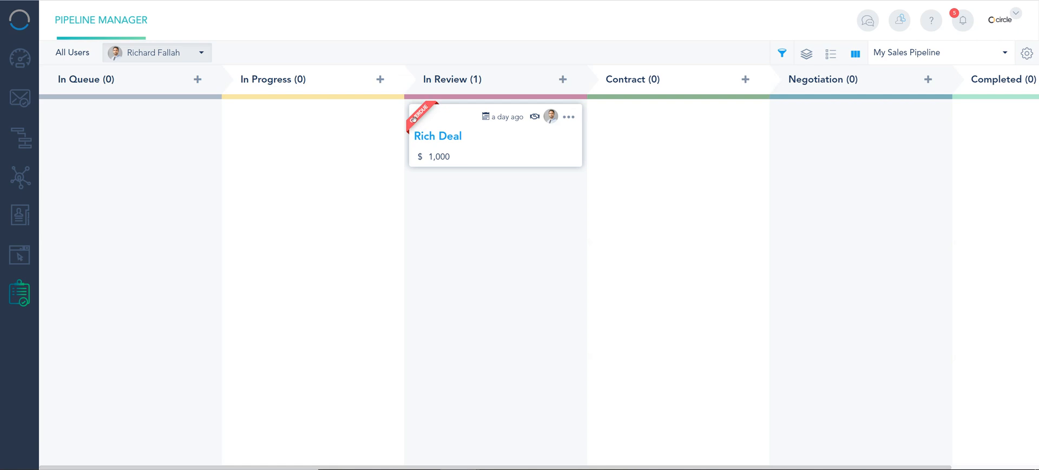
pyautogui.click(428, 141)
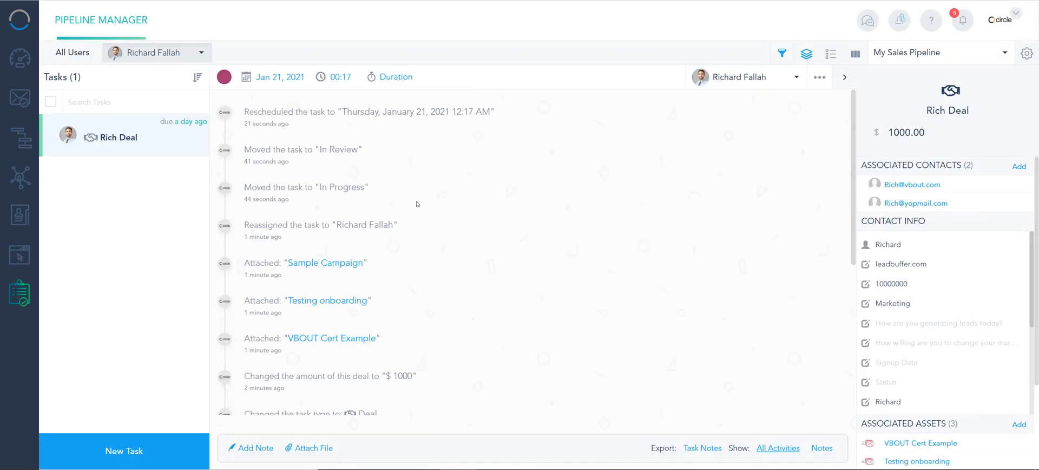
pyautogui.click(927, 53)
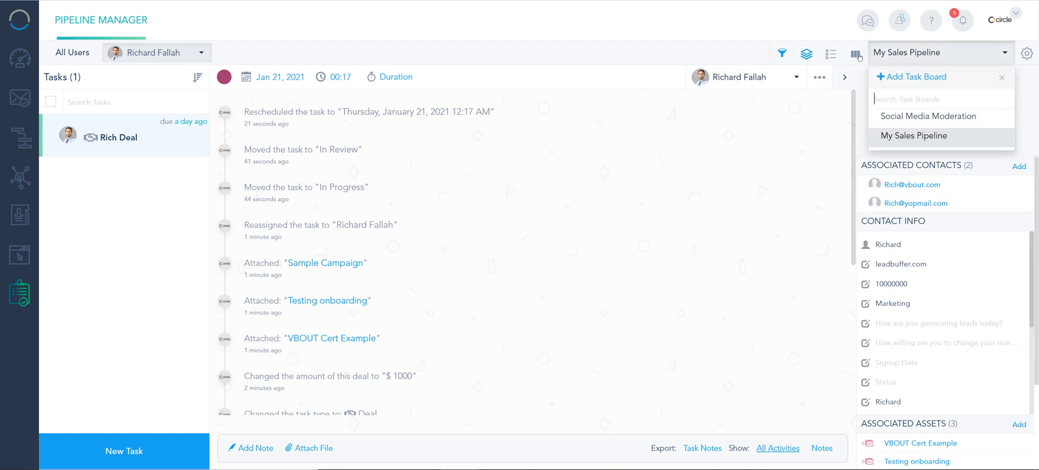
# Return to the stage columns, swap In Progress with In Review, and restore their original order
pyautogui.click(855, 55)
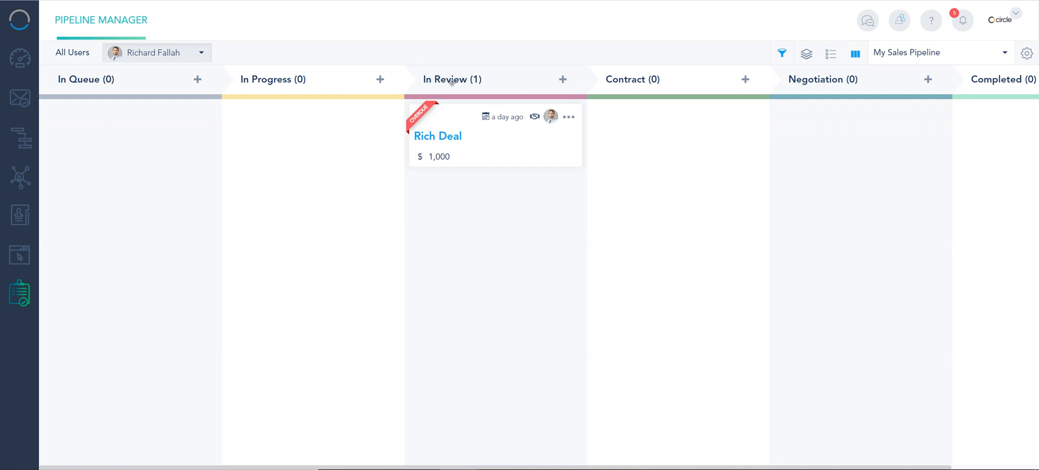
pyautogui.moveTo(366, 80); pyautogui.dragTo(539, 127)
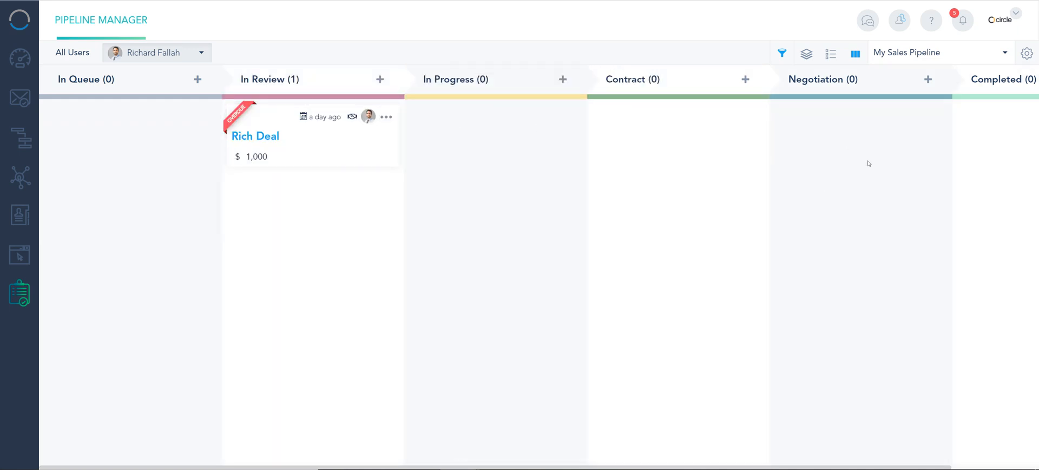
pyautogui.moveTo(324, 82); pyautogui.dragTo(531, 81)
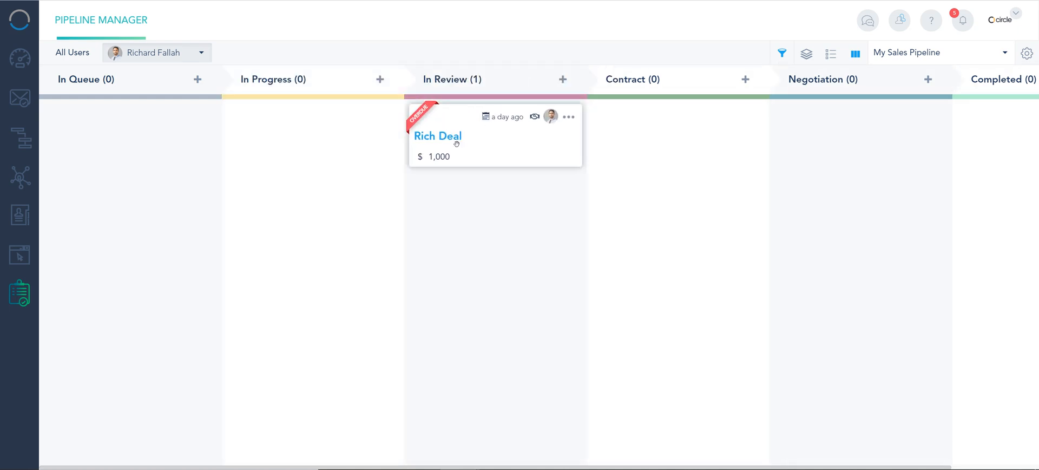
# Move the deal from In Review to the Completed stage, and filter the pipeline to show only open stages
pyautogui.moveTo(457, 143); pyautogui.dragTo(1005, 130)
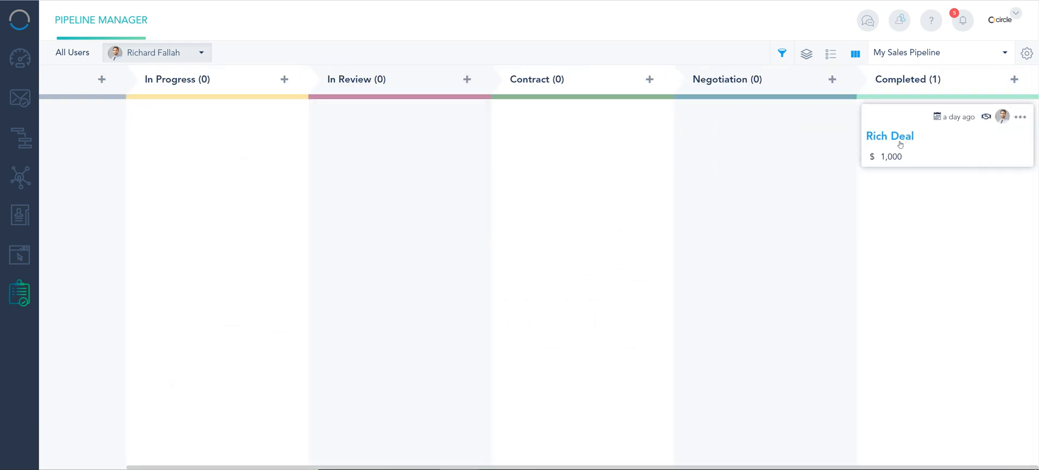
pyautogui.click(781, 52)
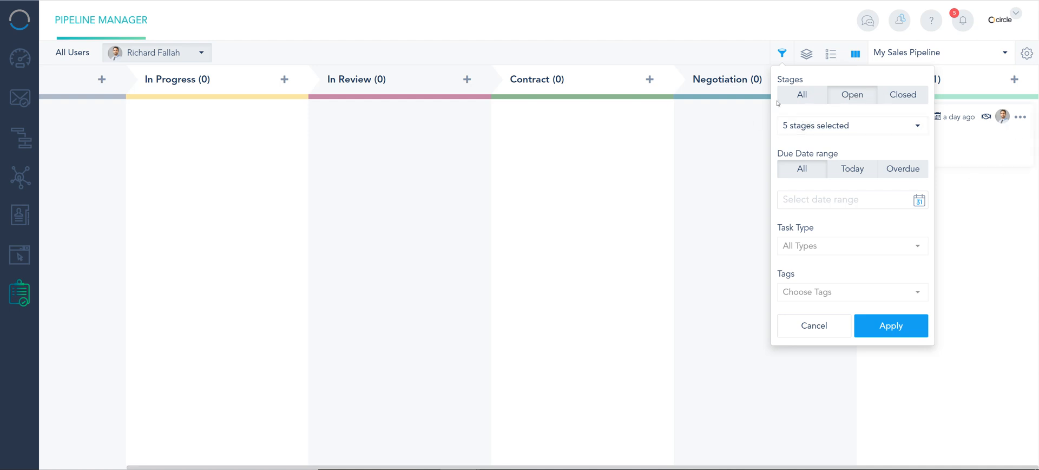
pyautogui.click(903, 326)
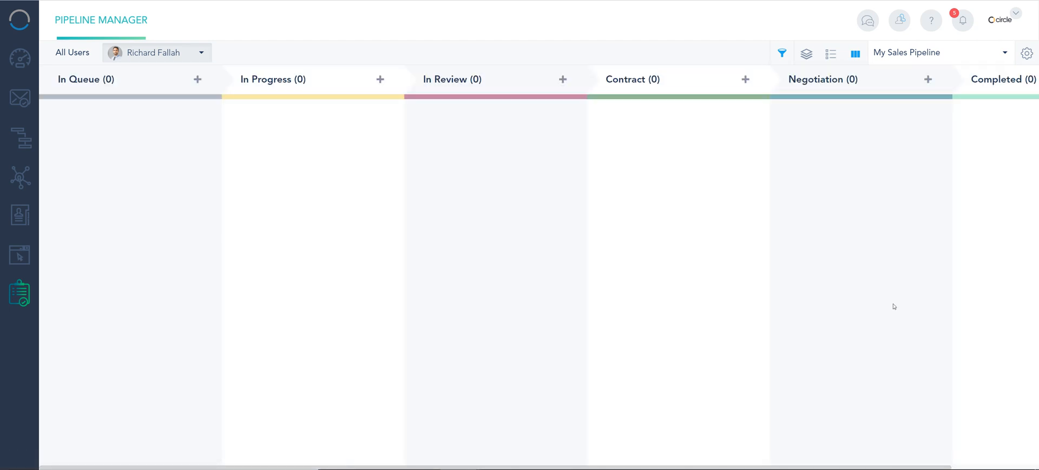